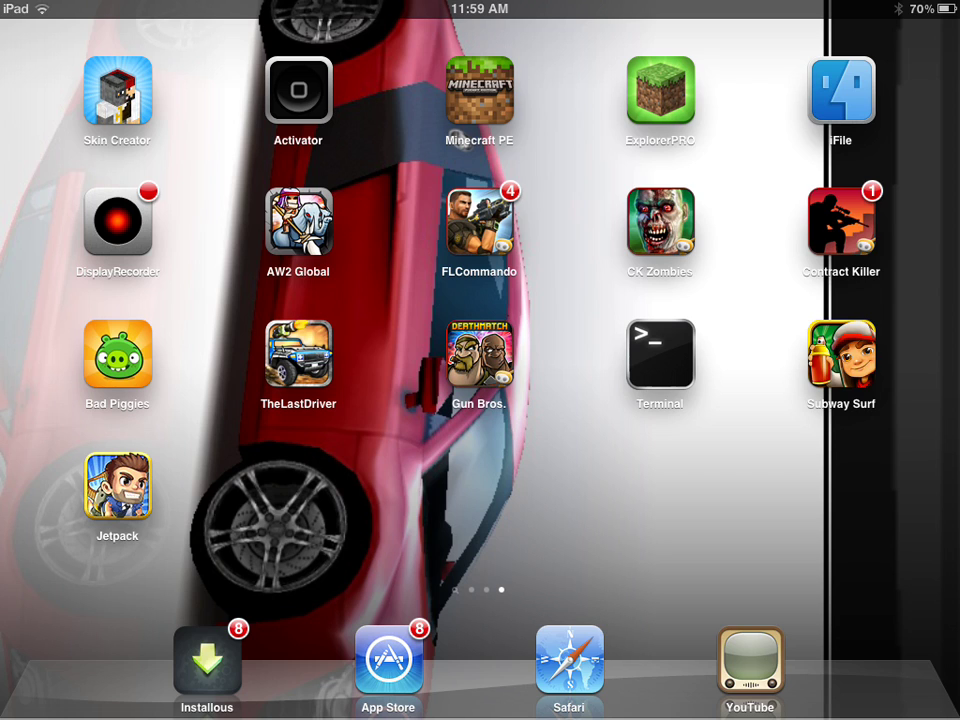
Step: Swipe across the iPad home screen pages and launch Skins Pro Creator for Minecraft
drag(300, 350, 700, 350)
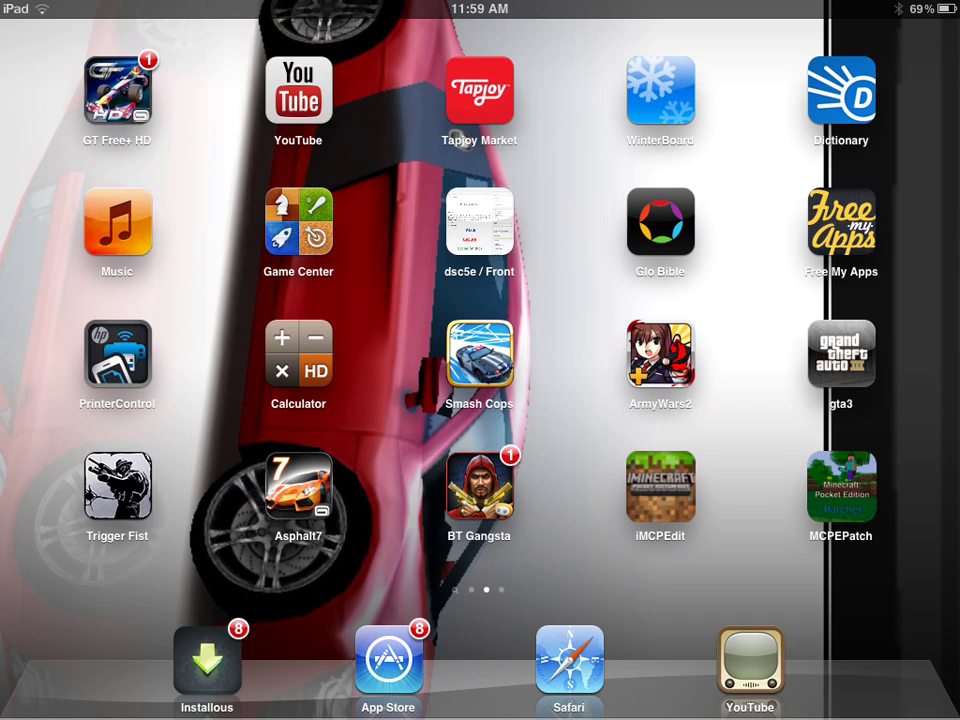
drag(700, 350, 300, 350)
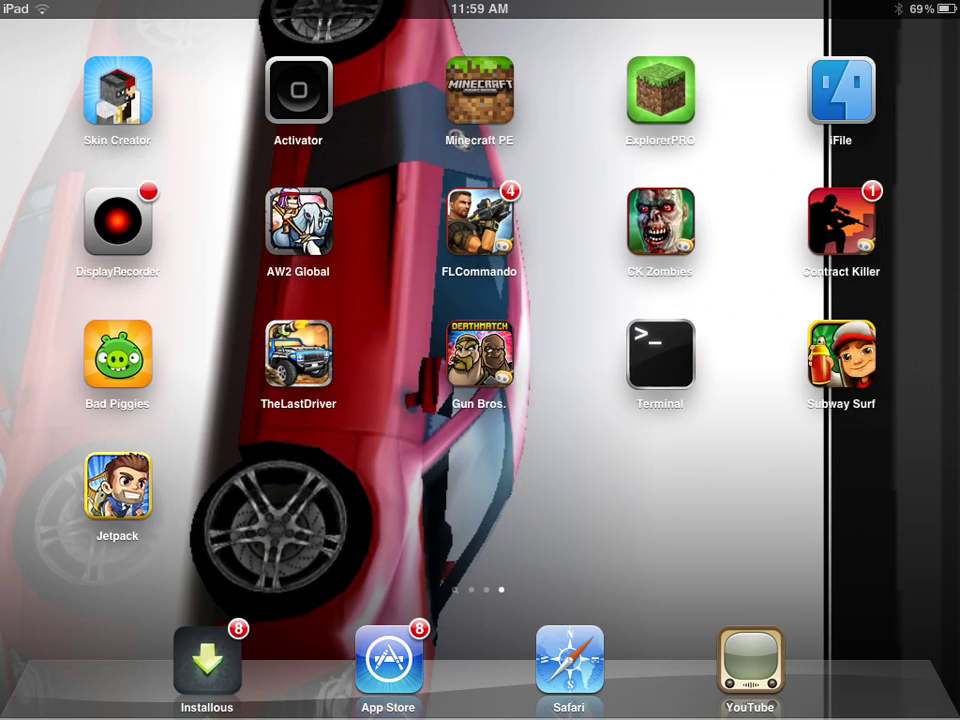
drag(480, 350, 550, 350)
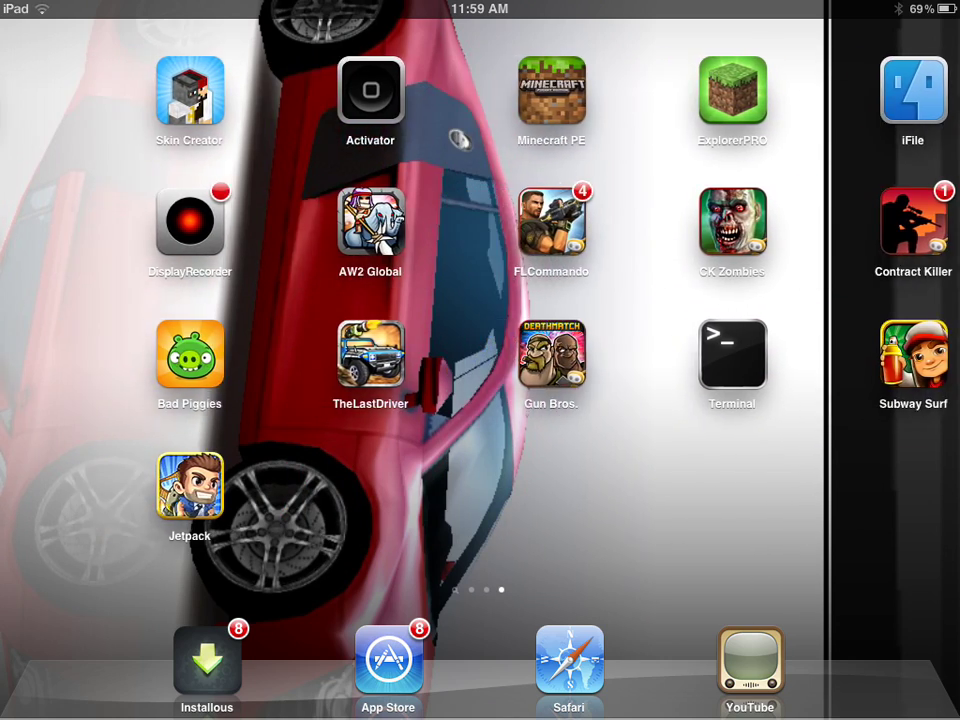
click(117, 90)
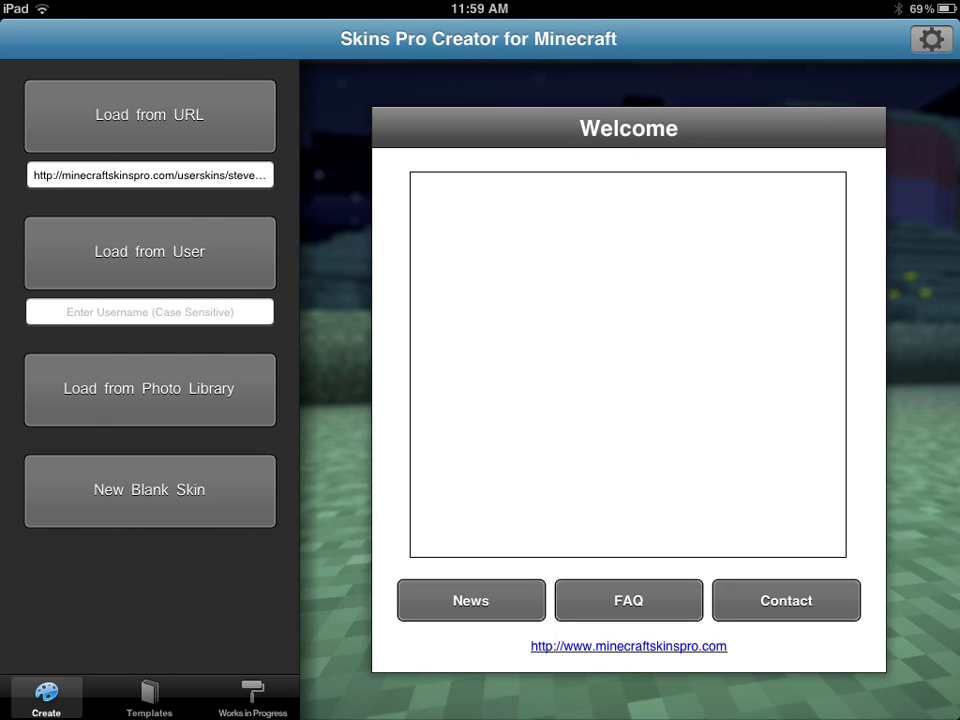
Step: Browse the Premium skin templates from Admiral Zhao down to Captain America
click(149, 698)
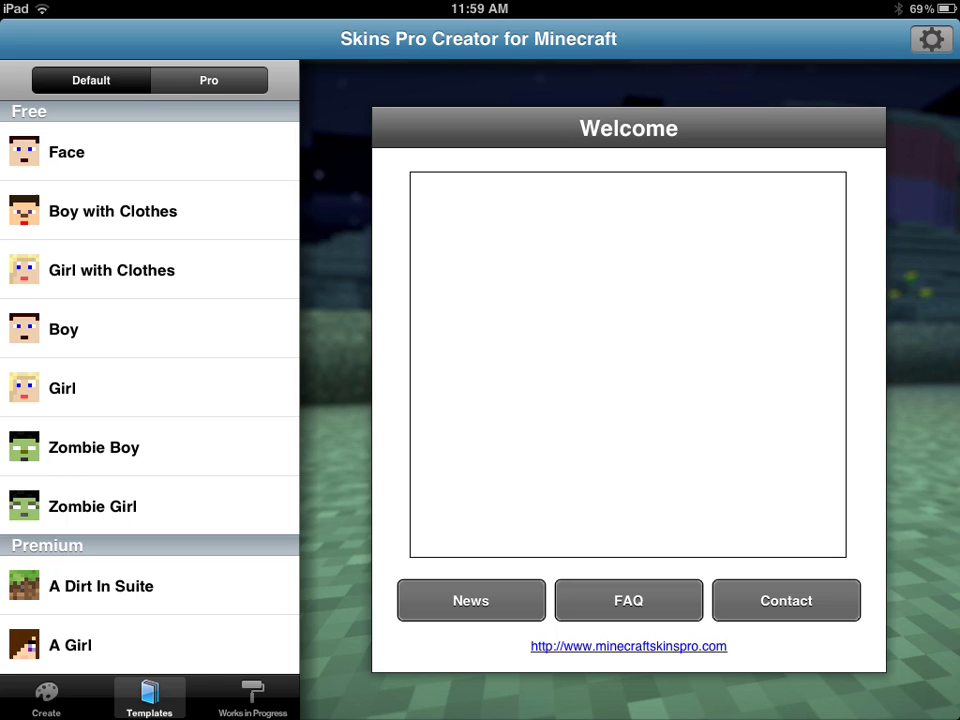
scroll(150, 400, down, 10)
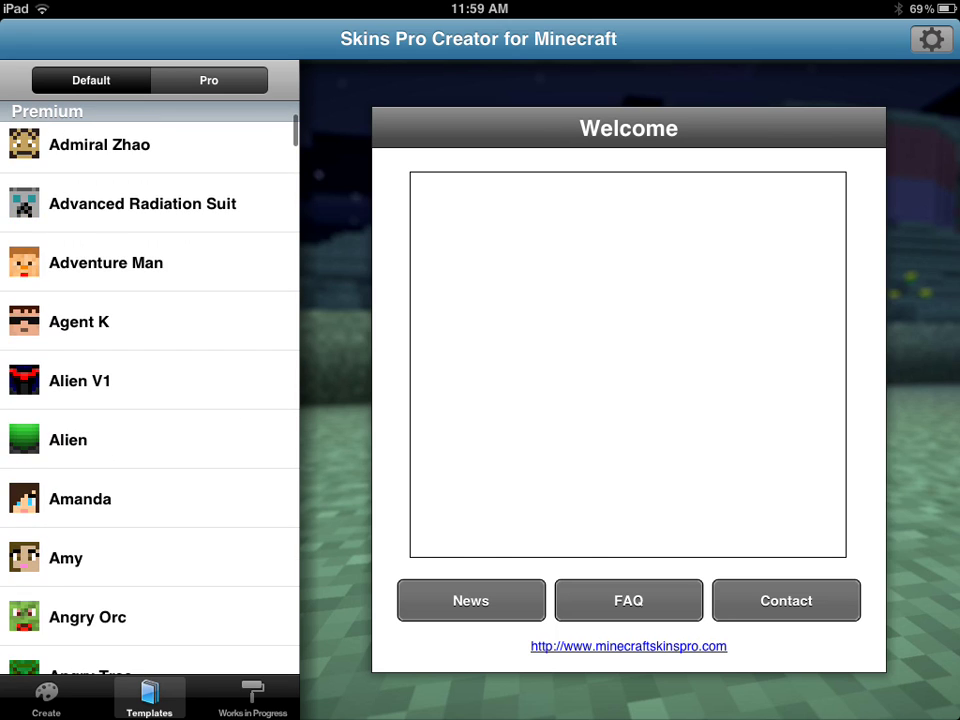
scroll(150, 400, down, 3)
scroll(150, 400, down, 3)
scroll(150, 400, down, 4)
scroll(150, 400, down, 5)
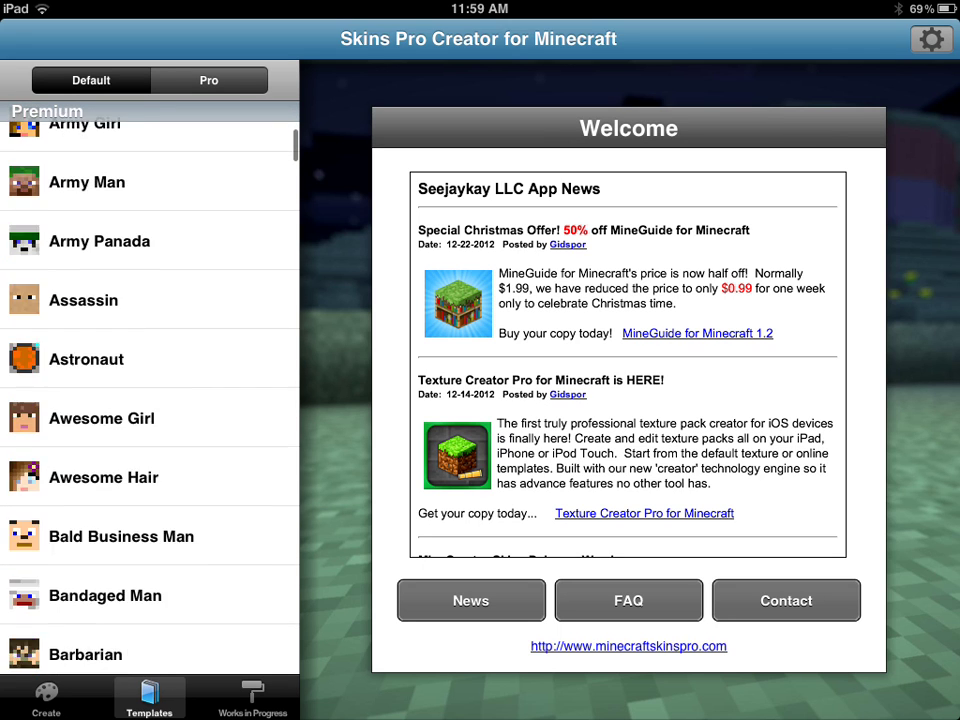
scroll(150, 400, down, 5)
scroll(150, 400, down, 5)
scroll(150, 400, down, 3)
scroll(150, 400, down, 1)
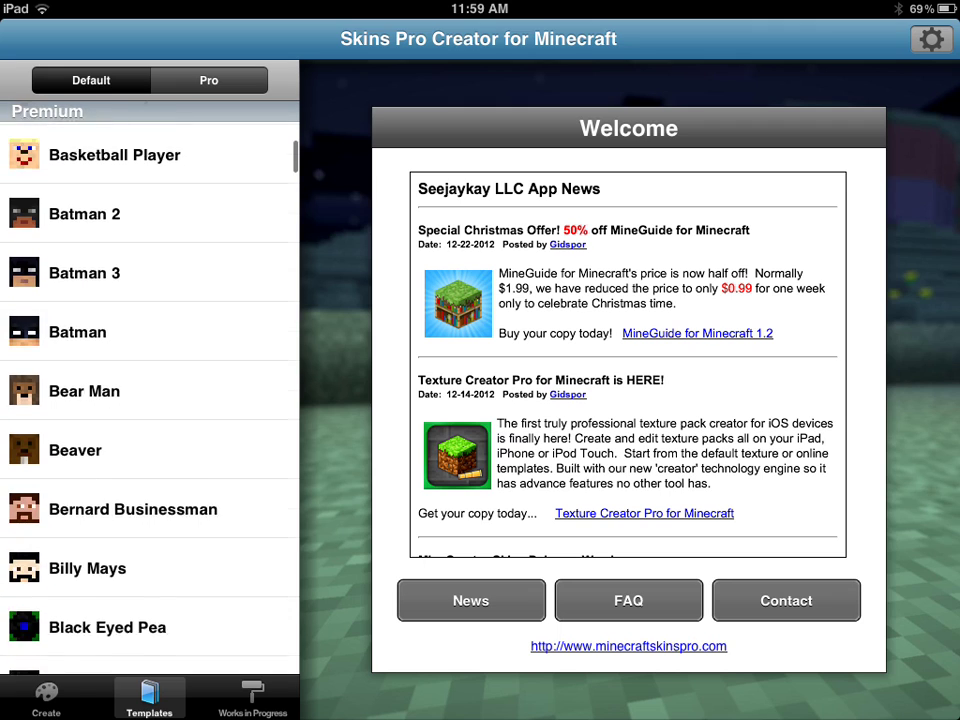
scroll(150, 400, down, 2)
scroll(150, 400, down, 3)
scroll(150, 400, down, 1)
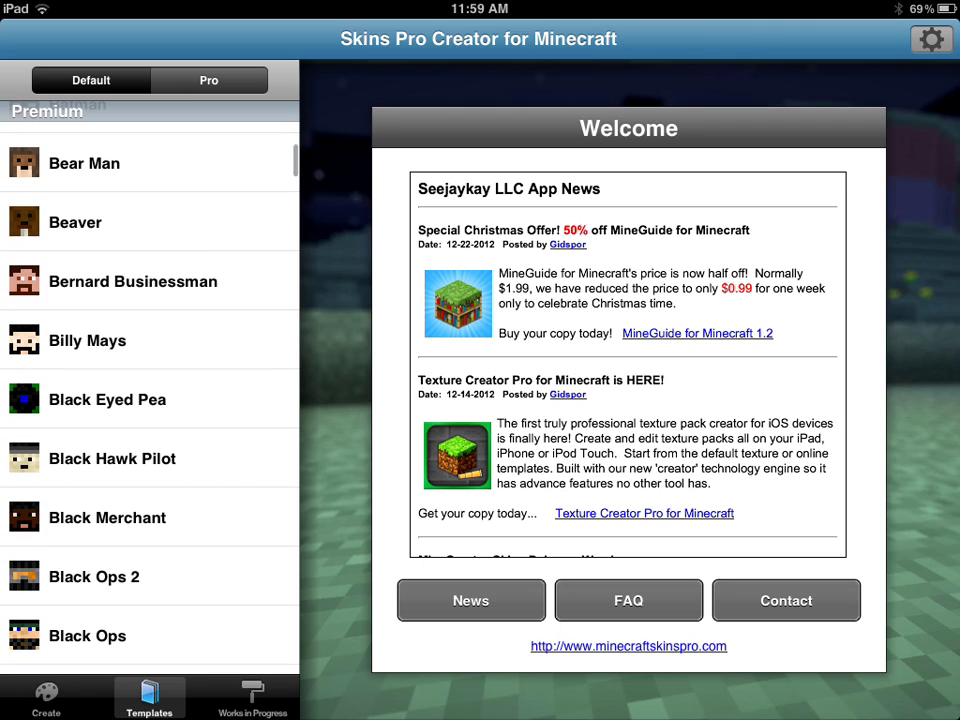
scroll(150, 400, down, 4)
scroll(150, 400, down, 7)
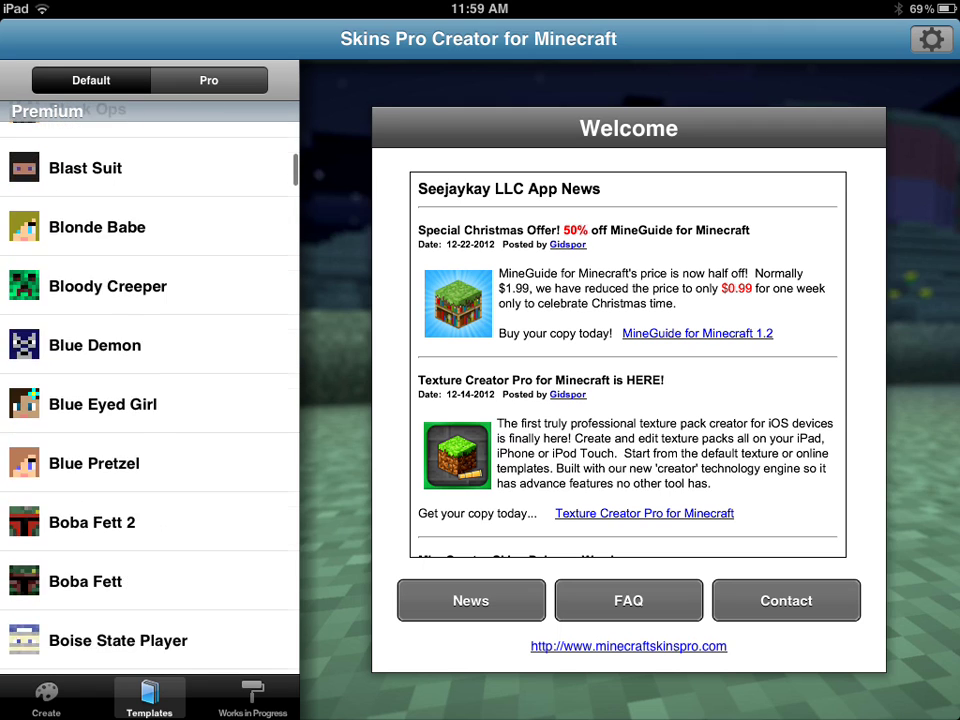
scroll(150, 400, down, 2)
scroll(150, 400, down, 1)
scroll(150, 400, down, 2)
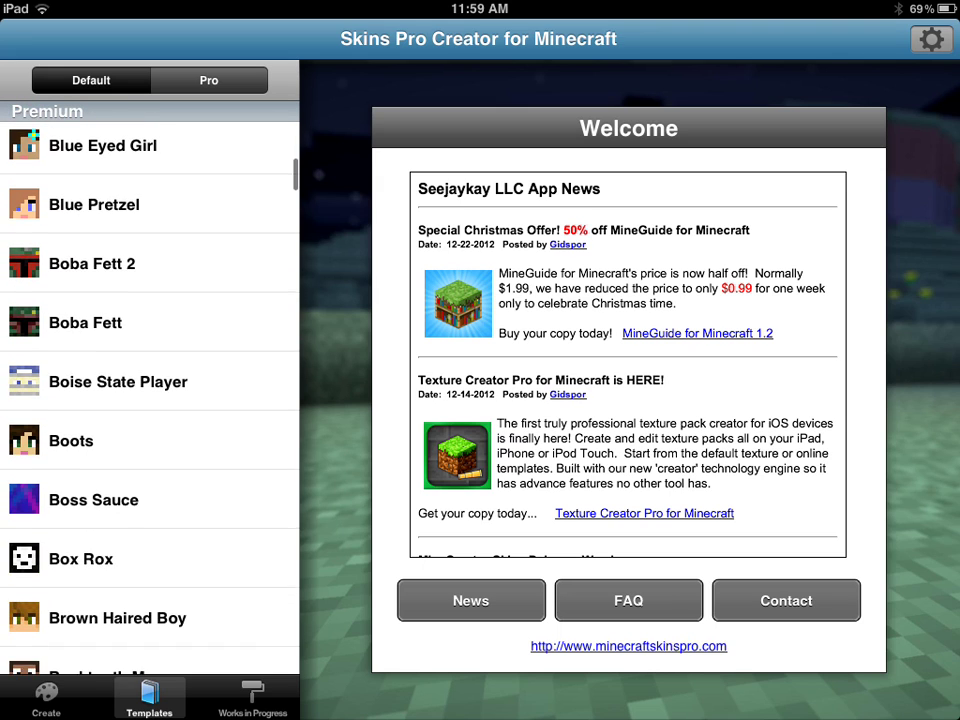
scroll(150, 400, down, 1)
scroll(150, 400, down, 1)
scroll(150, 400, down, 2)
scroll(150, 400, down, 1)
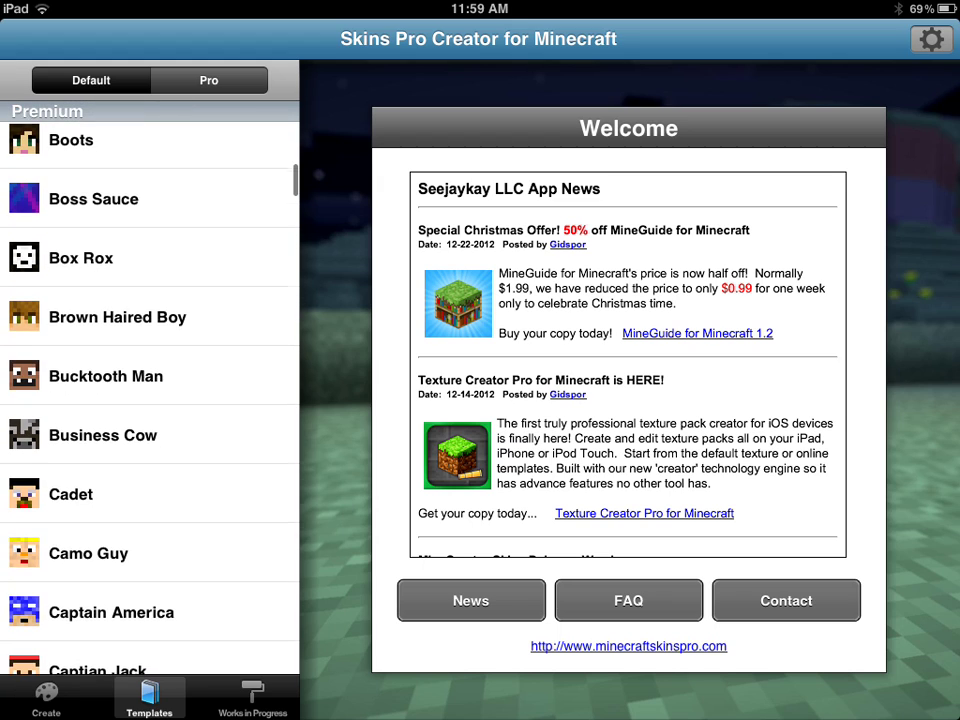
Step: Load the Brown Haired Boy template, postpone the rating prompt, and preview the full skin
click(117, 309)
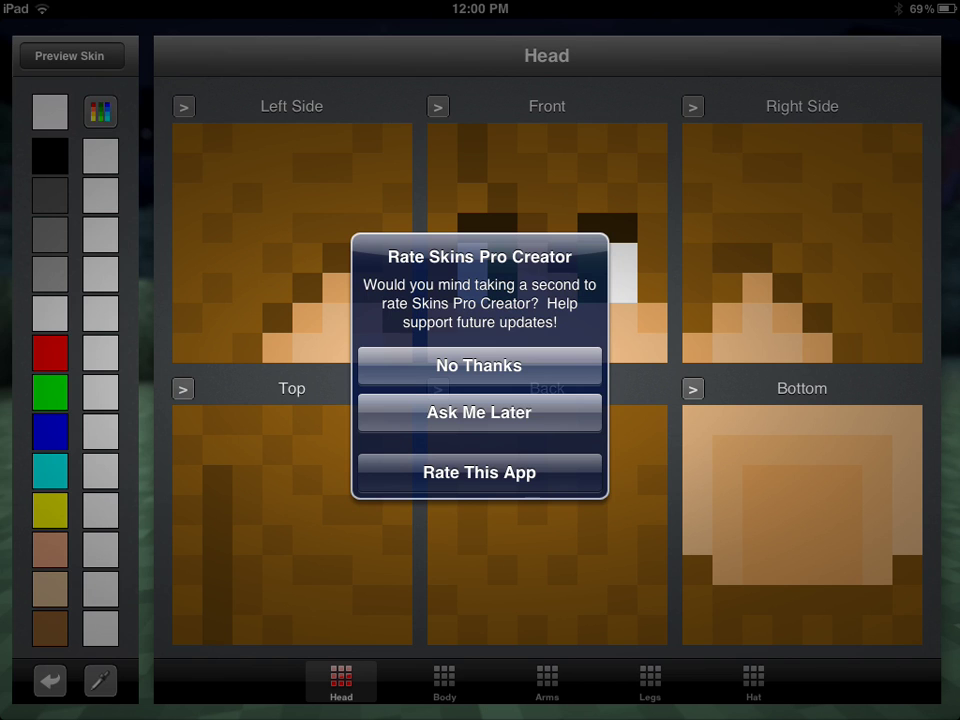
click(479, 412)
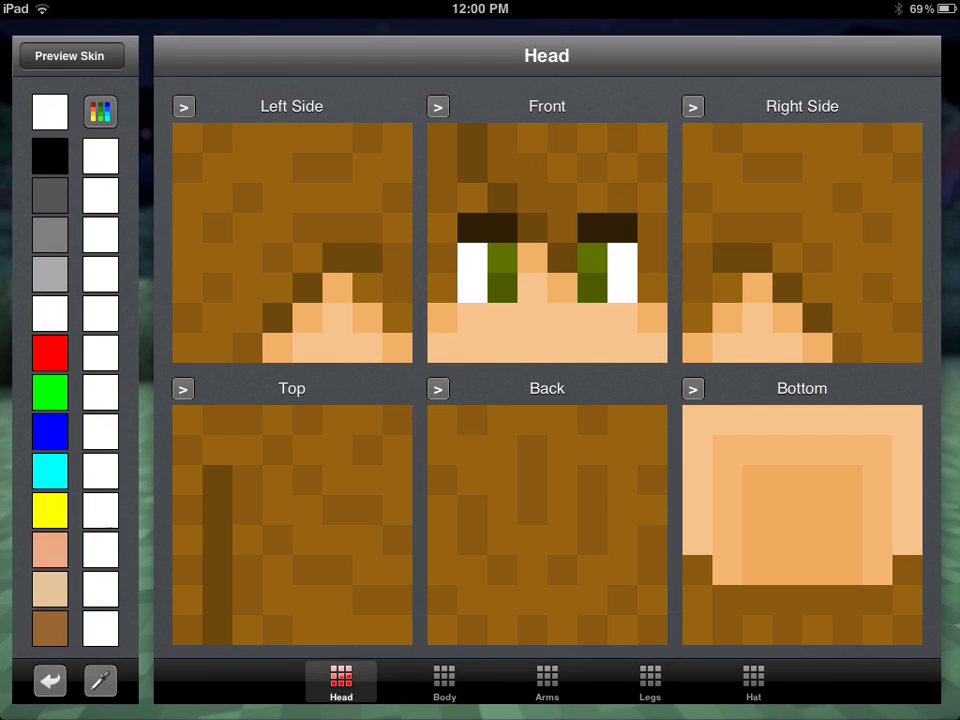
click(71, 56)
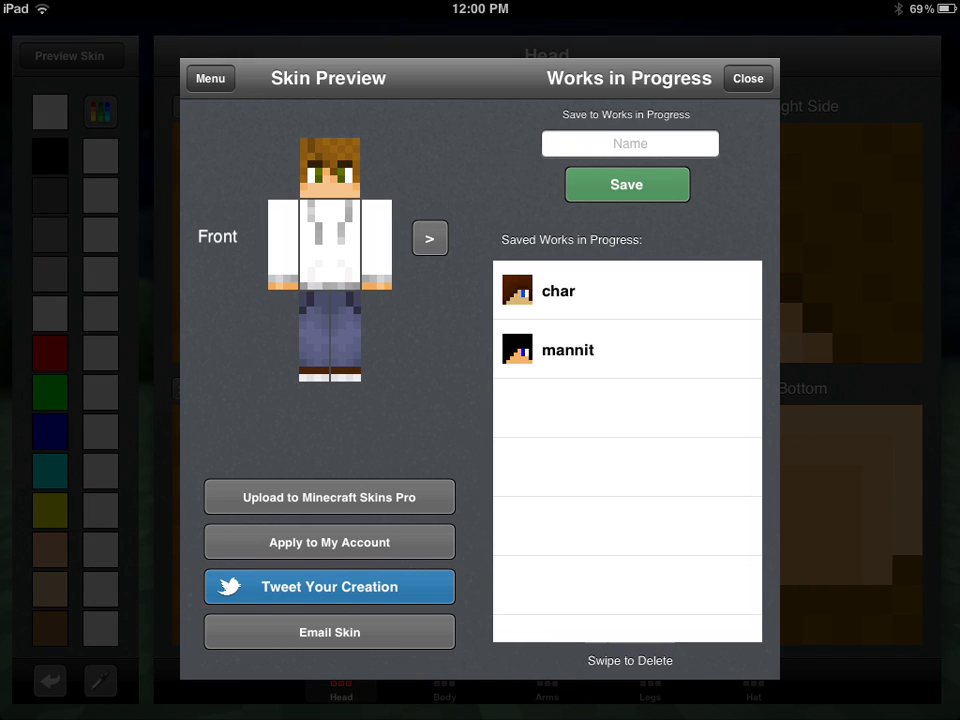
Step: Save the skin as a work in progress named 'nice guy', then return home
click(630, 143)
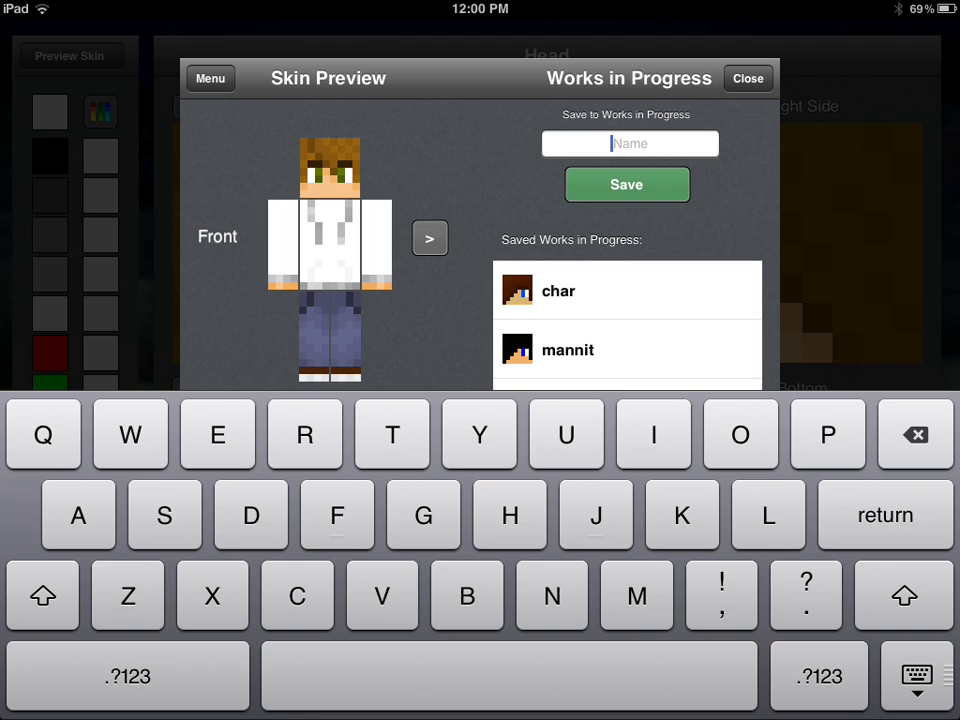
click(612, 143)
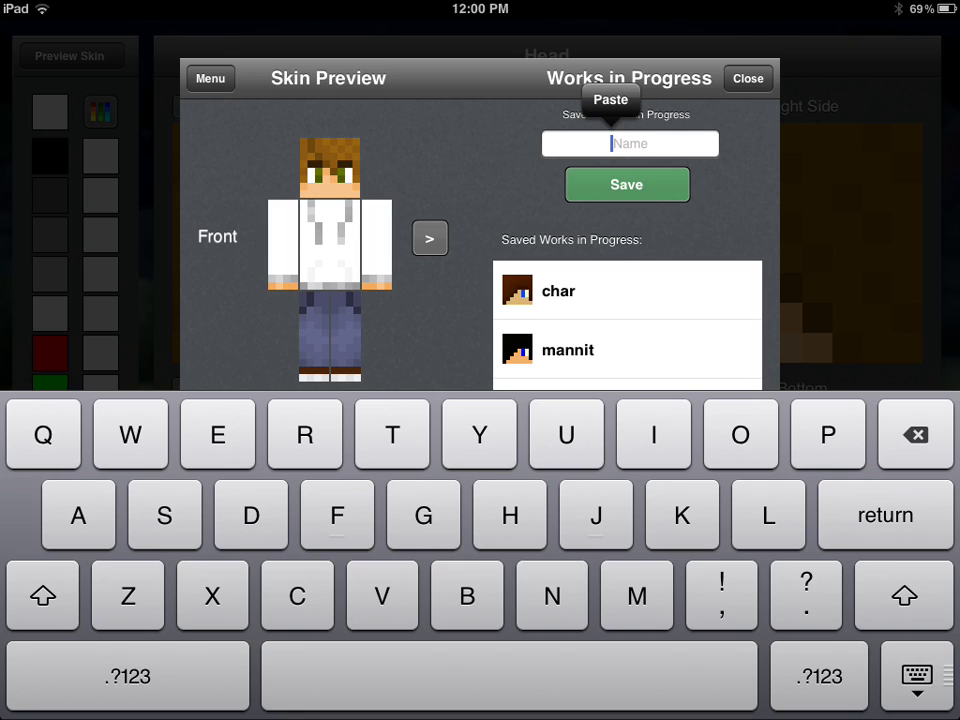
text(nicegu)
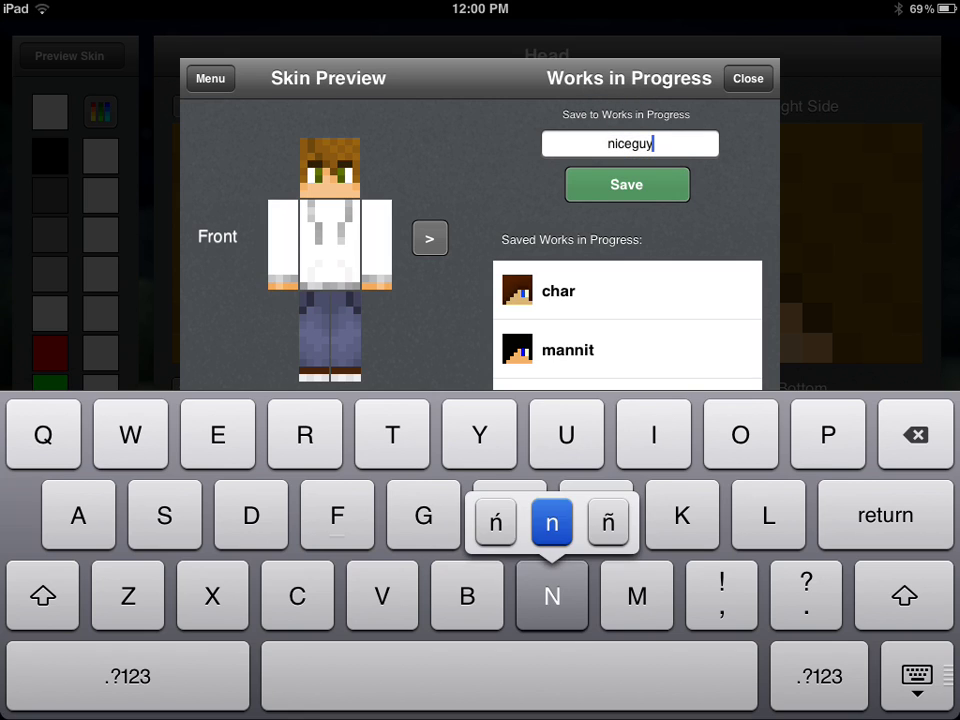
text(y)
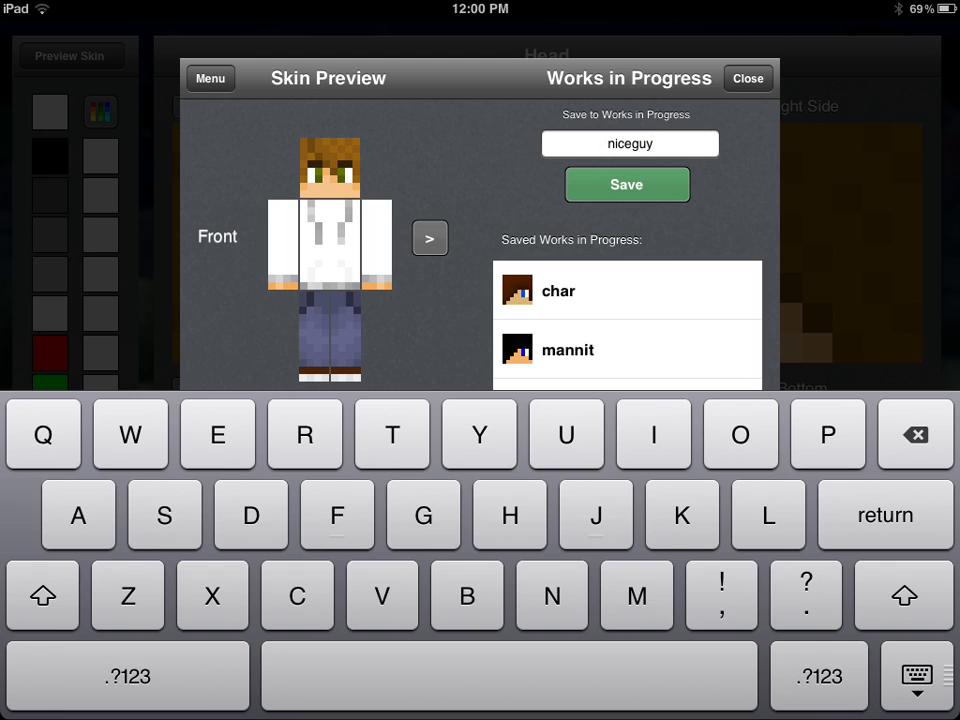
click(917, 677)
click(627, 184)
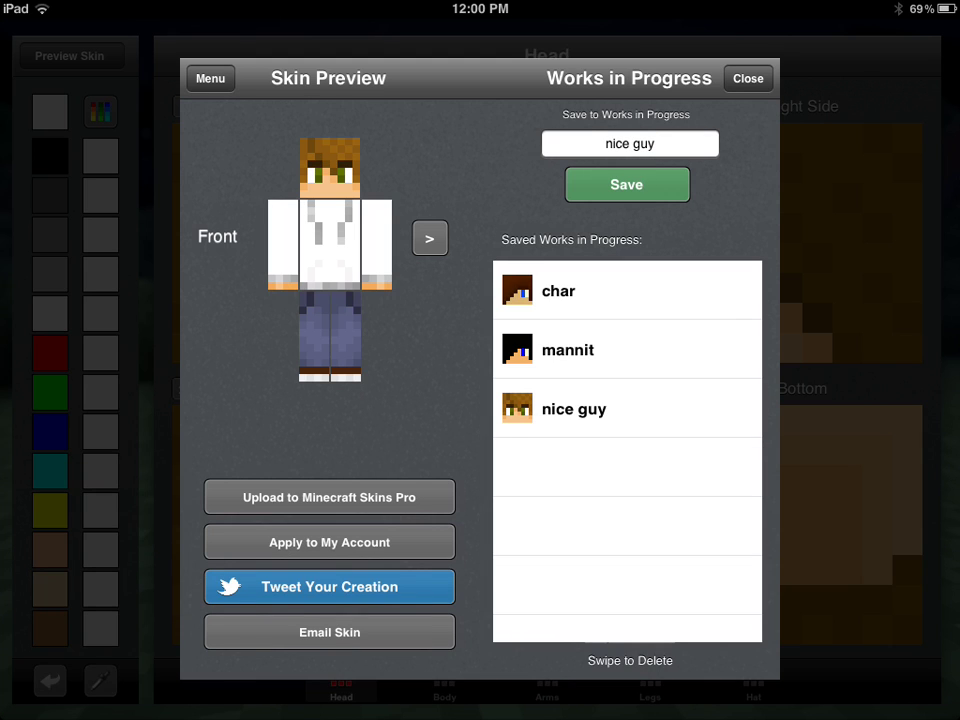
key(super)
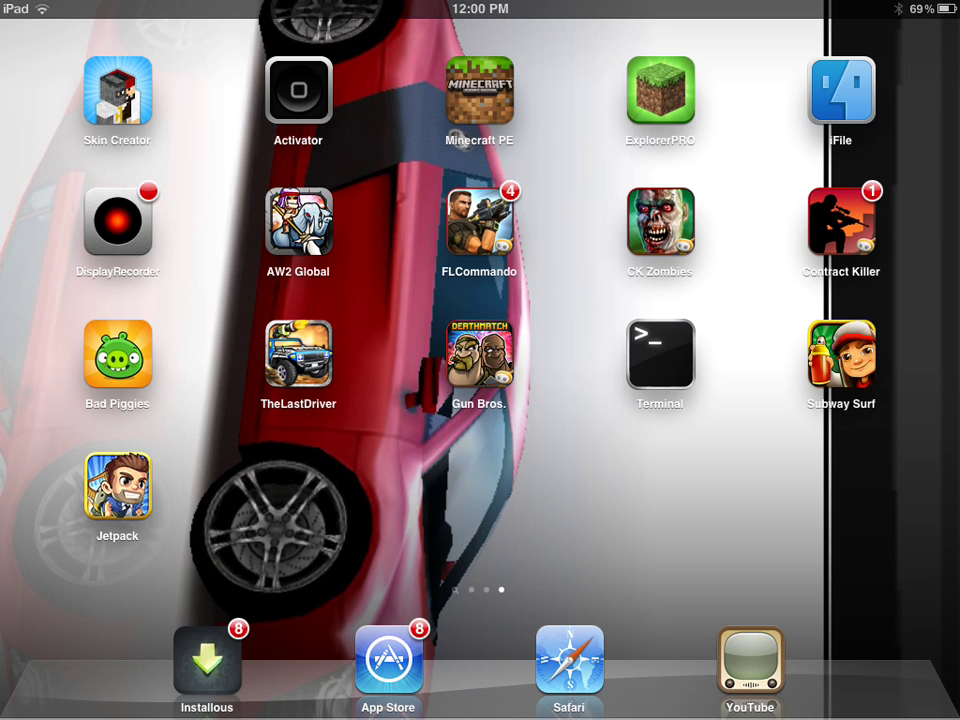
Step: In iFile, get back to the Applications list, dismissing the license reminder
drag(400, 400, 600, 400)
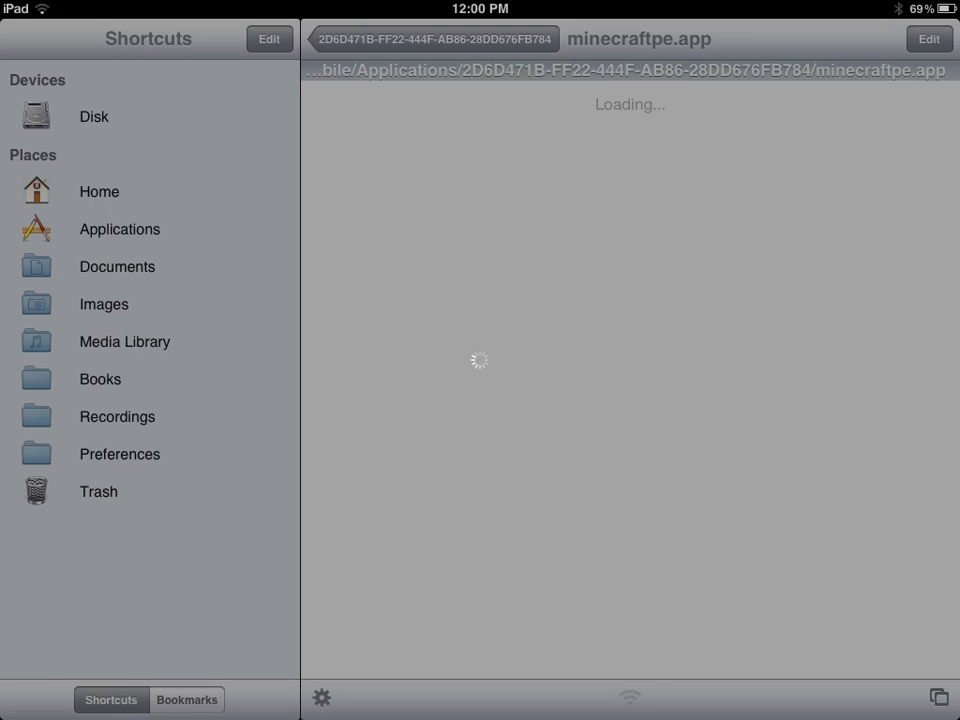
click(434, 39)
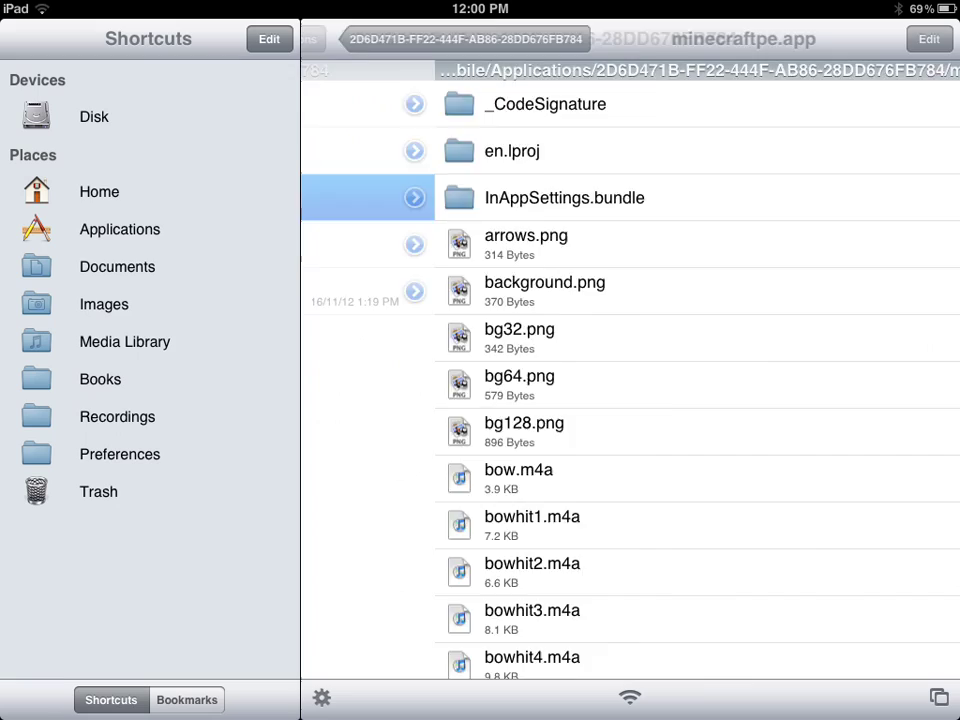
click(351, 39)
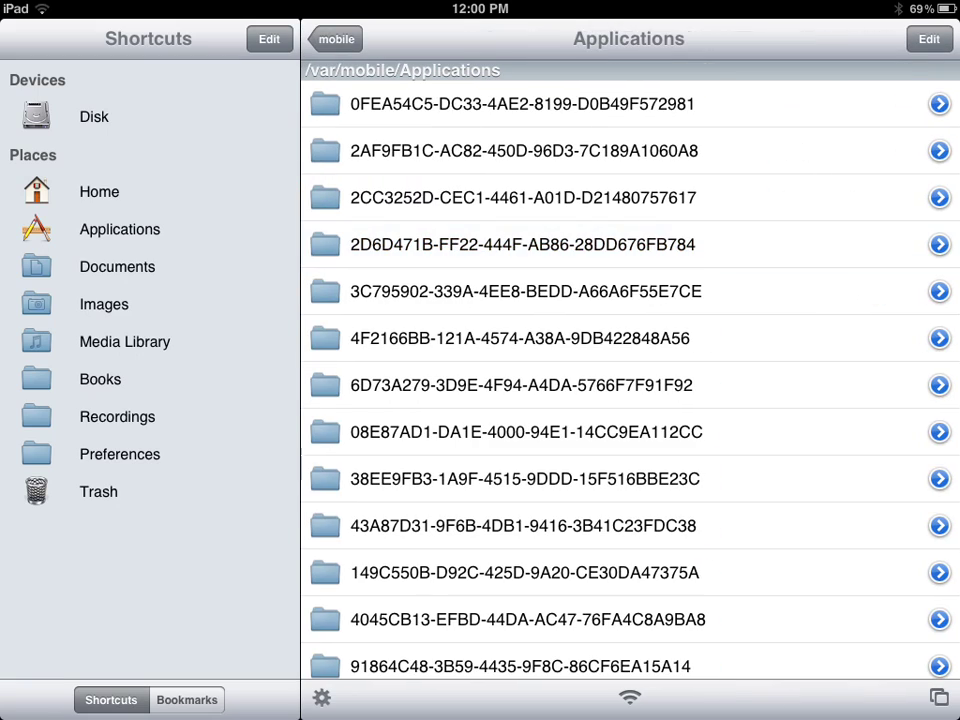
click(517, 150)
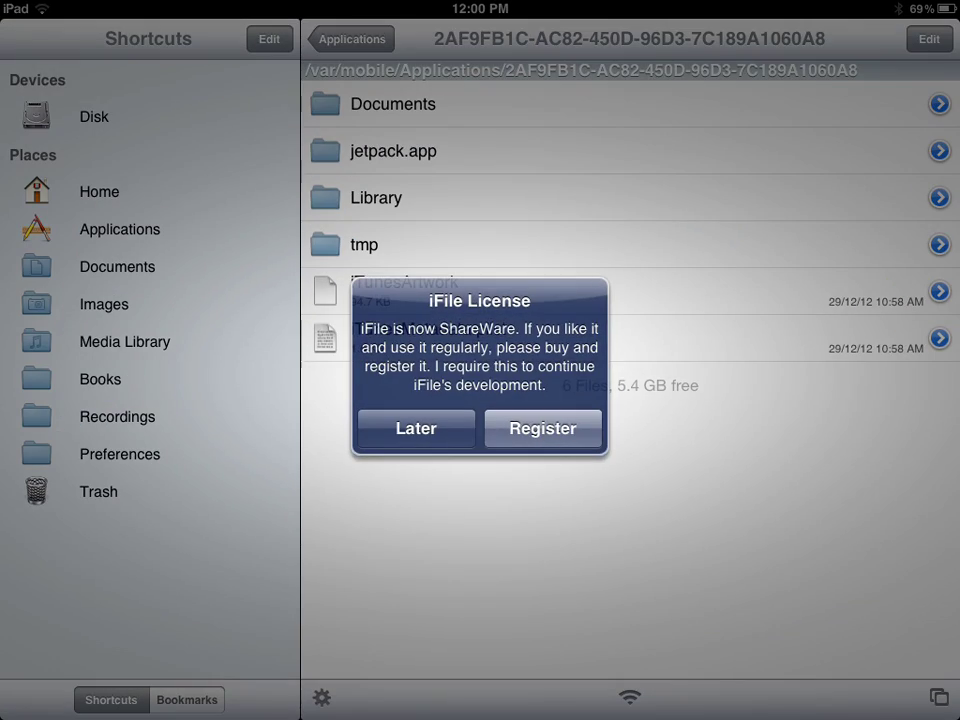
click(420, 426)
click(352, 39)
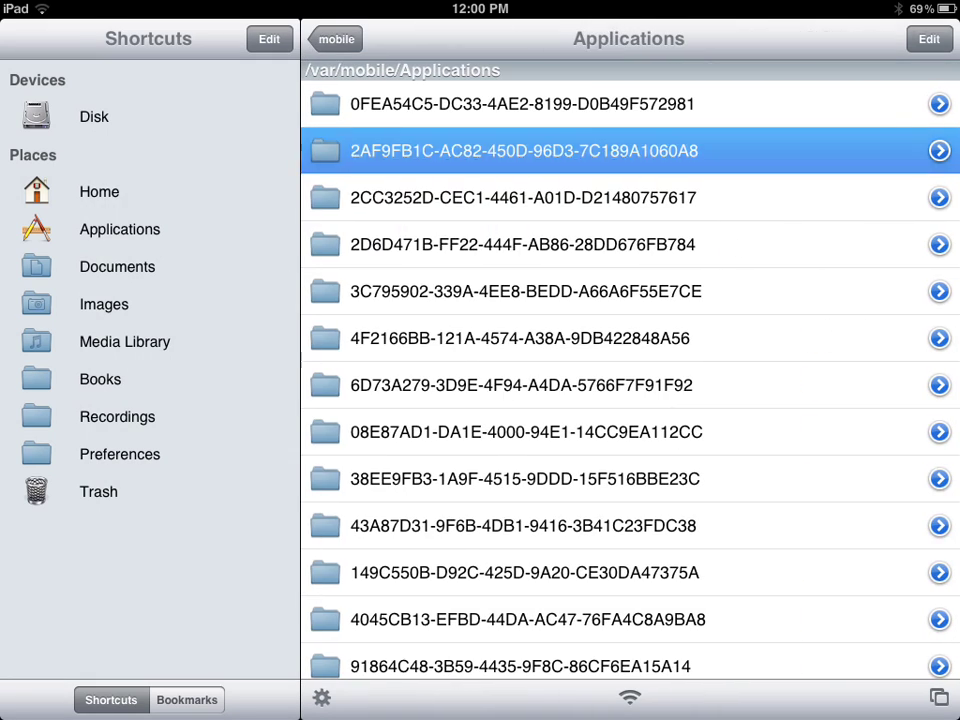
Step: Open the Skin Creator app's Documents > WIP folder containing nice guy.png
click(520, 197)
click(450, 197)
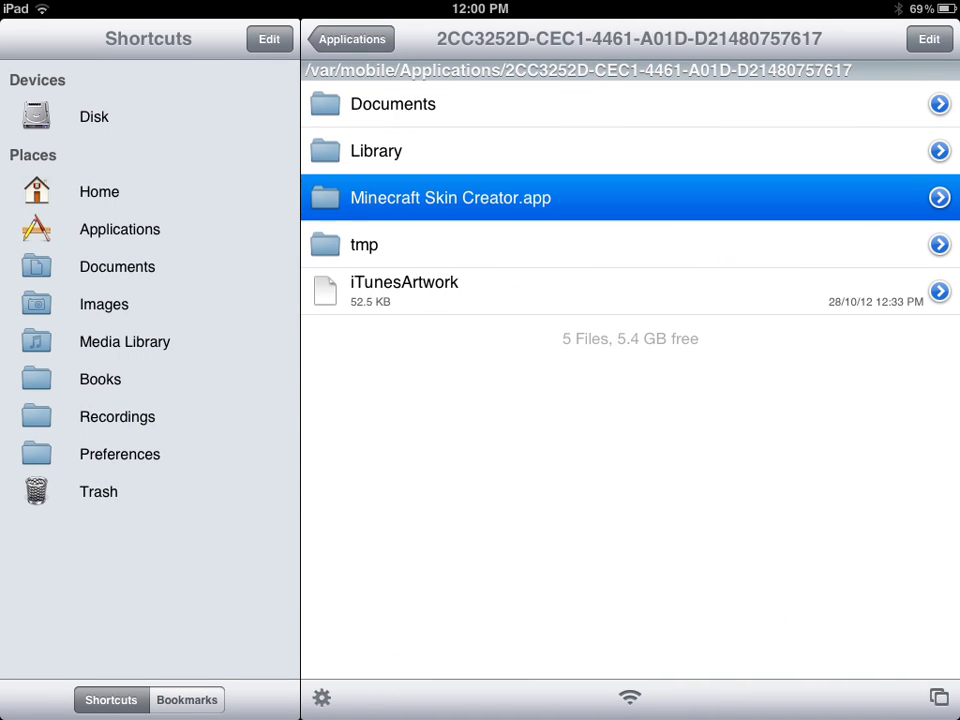
drag(630, 300, 640, 370)
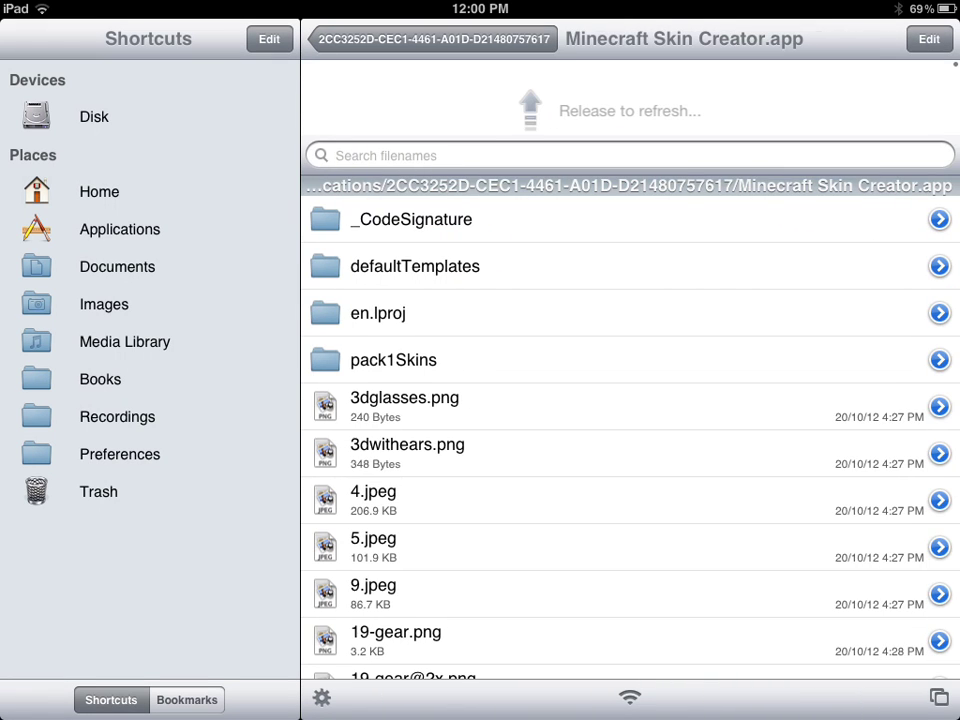
click(440, 39)
click(450, 103)
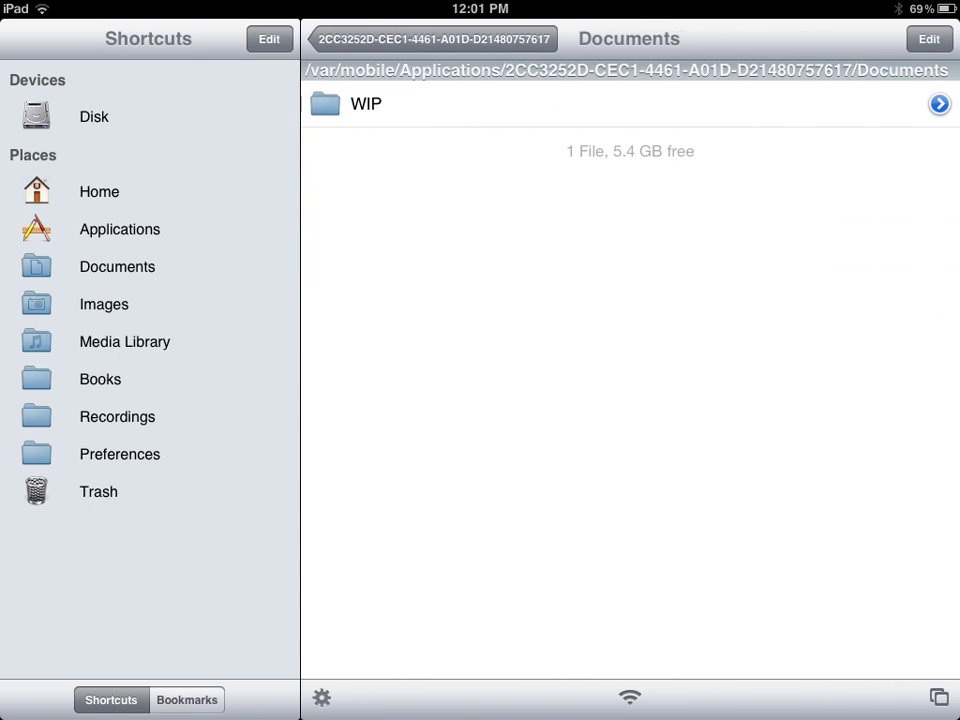
click(400, 103)
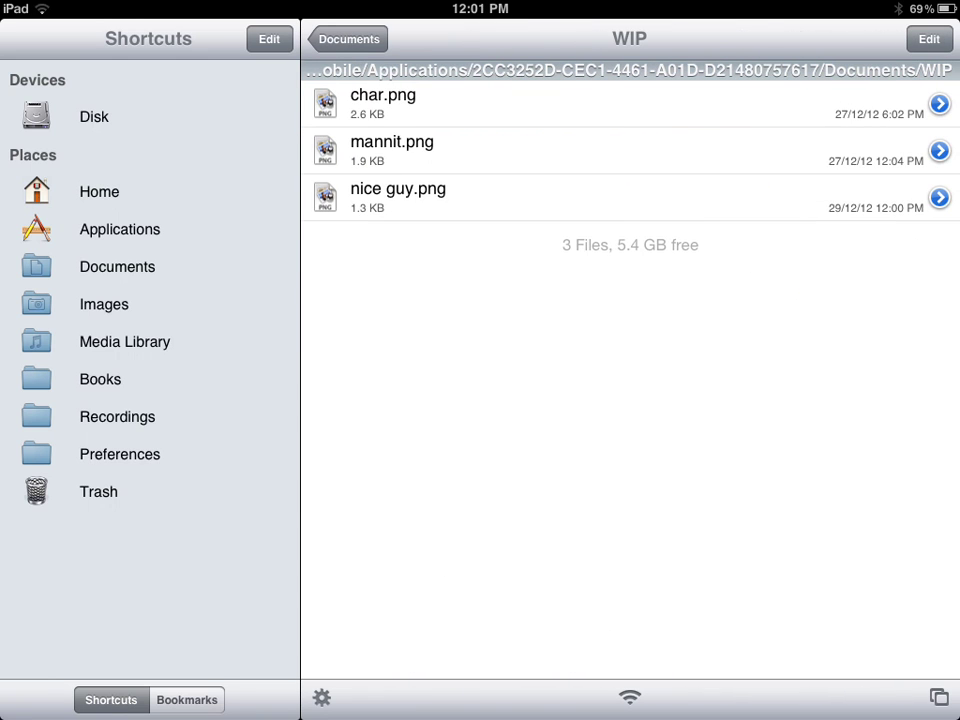
Step: Copy nice guy.png from the WIP folder to the clipboard
drag(630, 250, 630, 290)
click(929, 39)
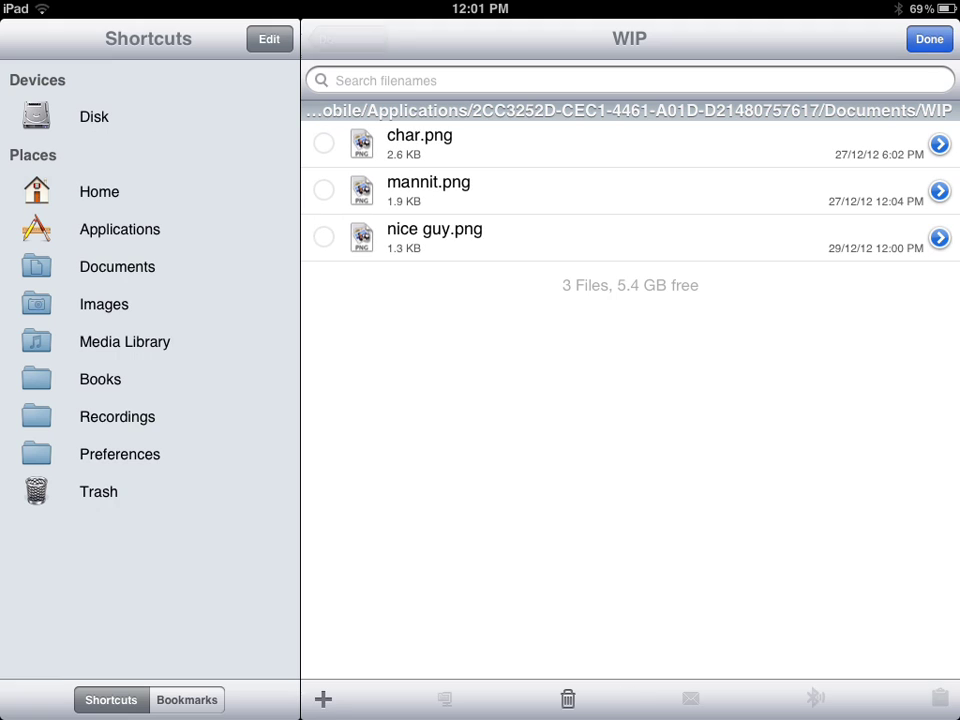
click(323, 237)
click(939, 698)
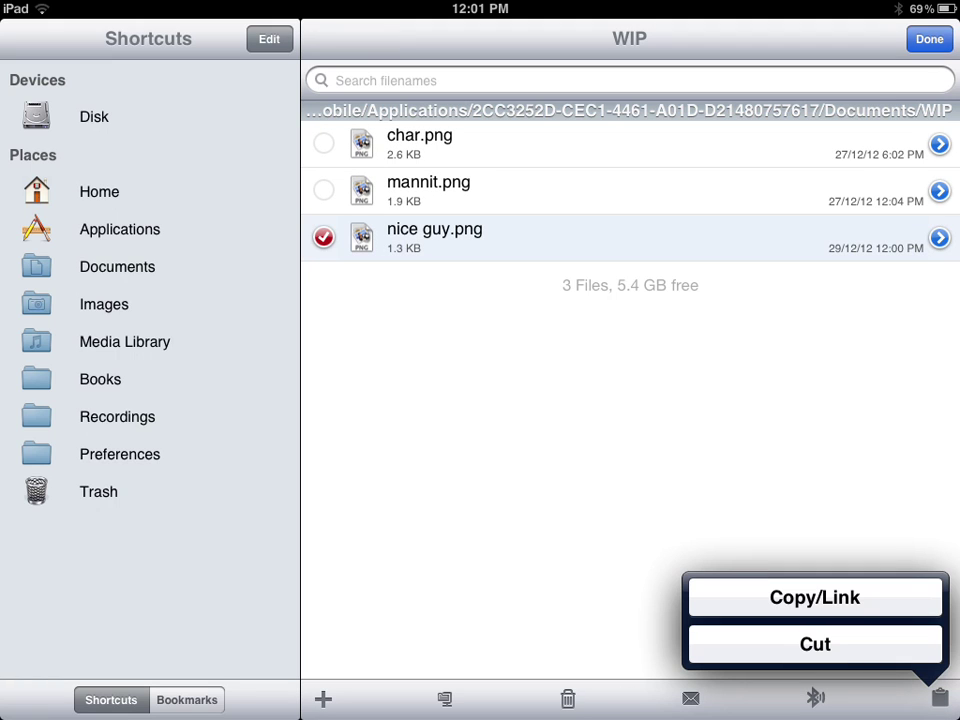
click(815, 597)
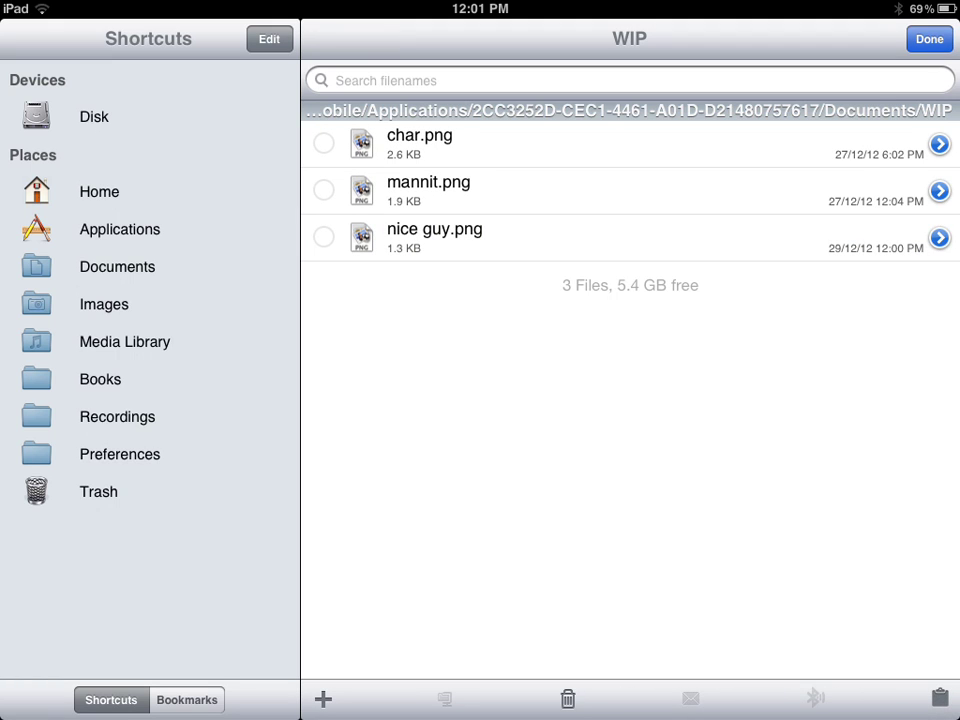
click(929, 39)
Step: Go back to Applications and open Minecraft PE's container folder
click(349, 39)
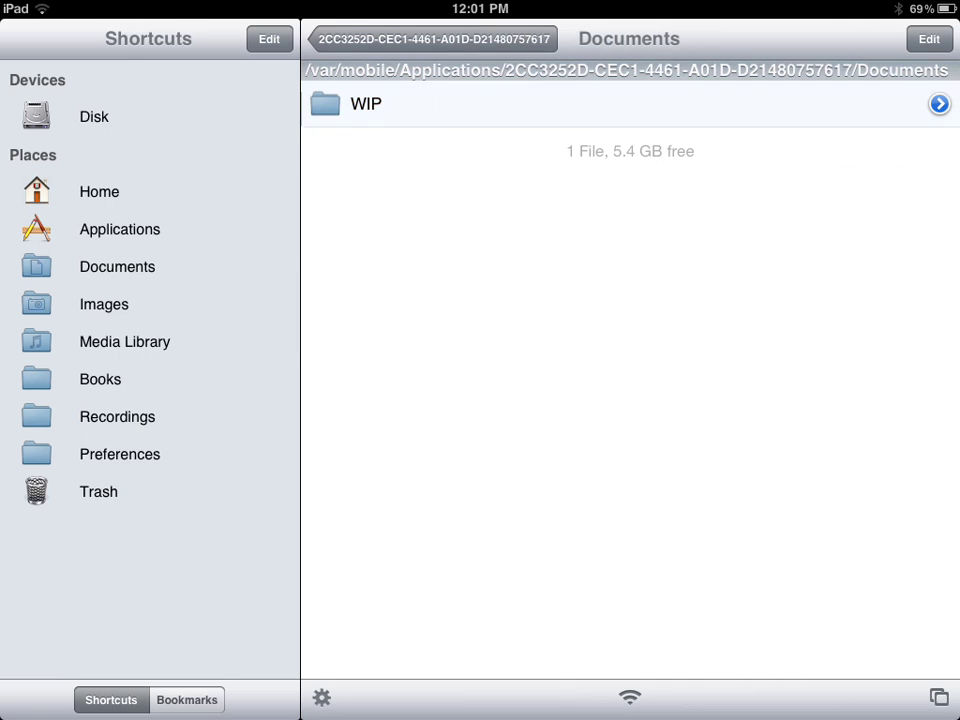
click(433, 39)
click(349, 39)
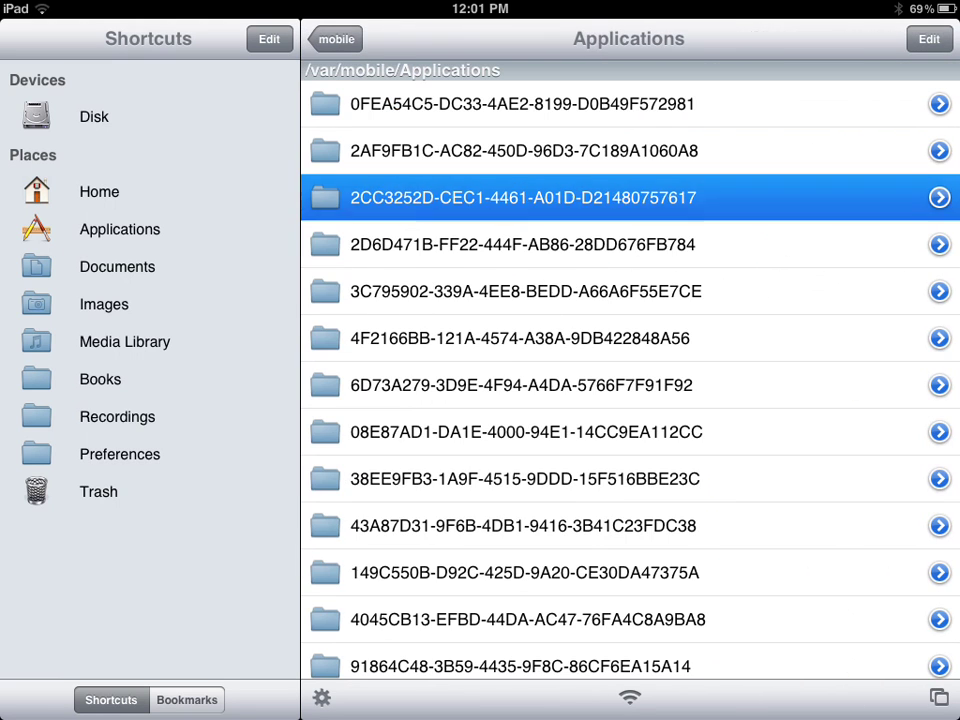
click(522, 244)
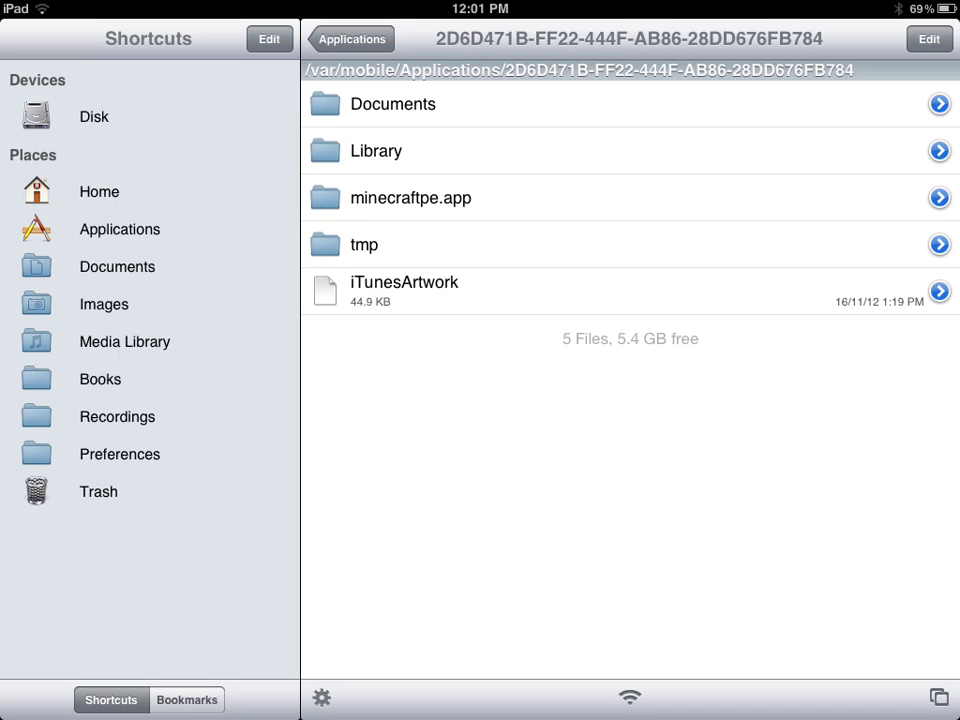
Step: Paste the copied nice guy.png into the minecraftpe.app bundle
click(410, 197)
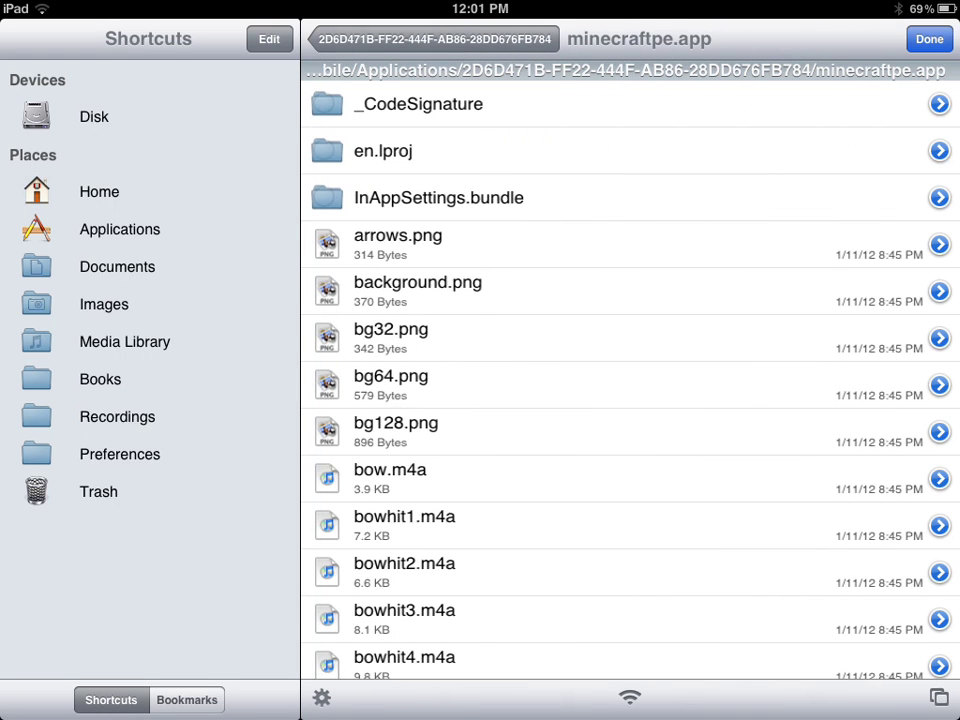
click(939, 697)
click(323, 150)
click(939, 697)
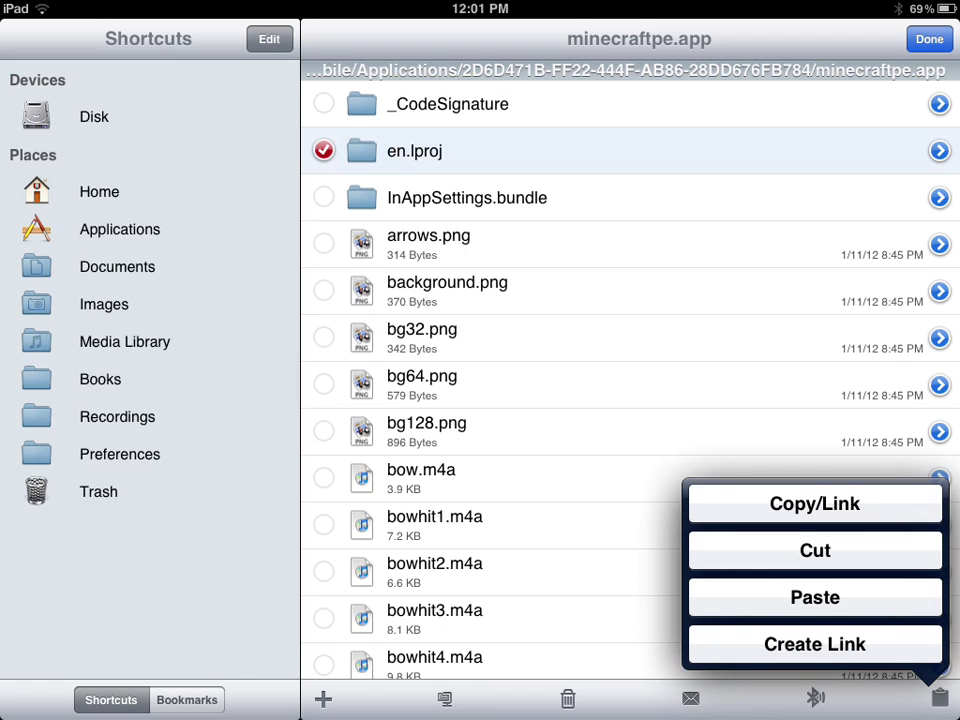
click(815, 597)
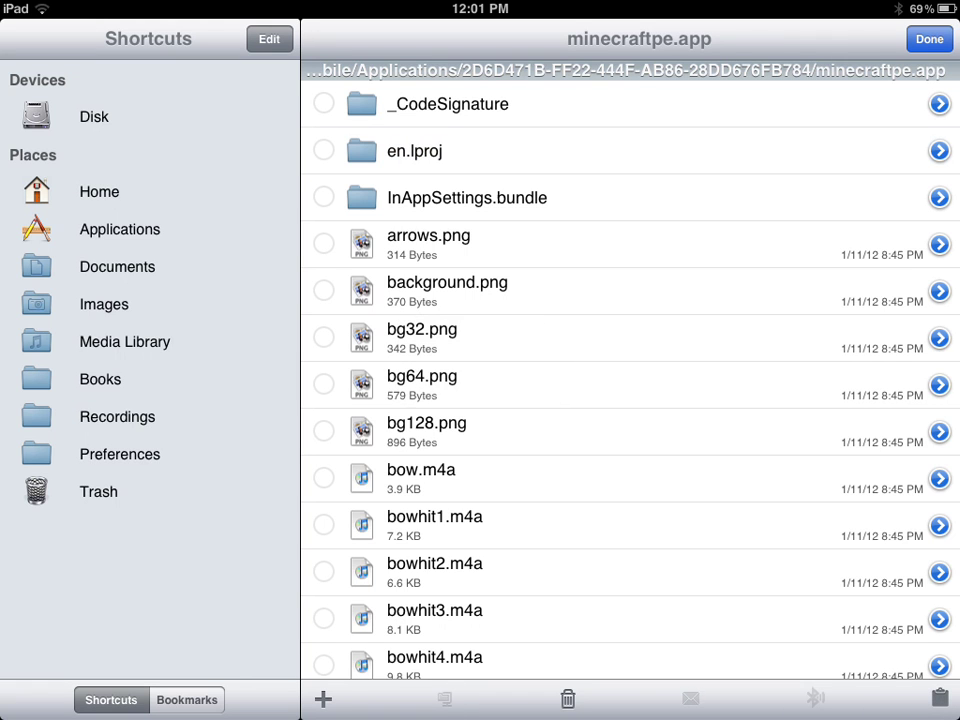
click(929, 38)
Step: Move the old char.png in minecraftpe.app to the trash
scroll(630, 380, down, 10)
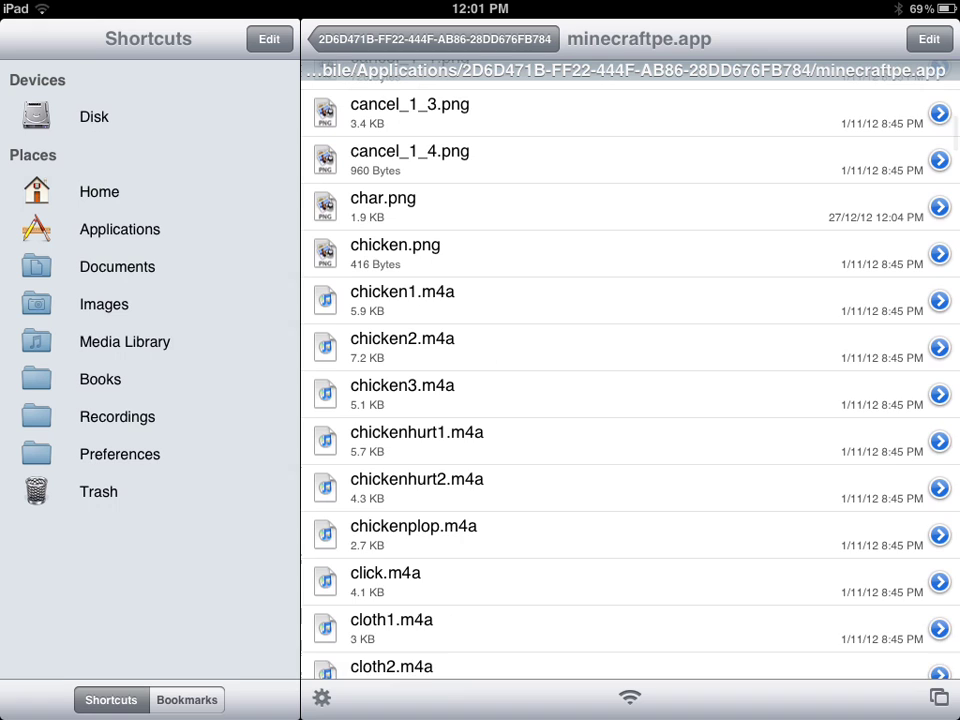
click(929, 38)
click(323, 233)
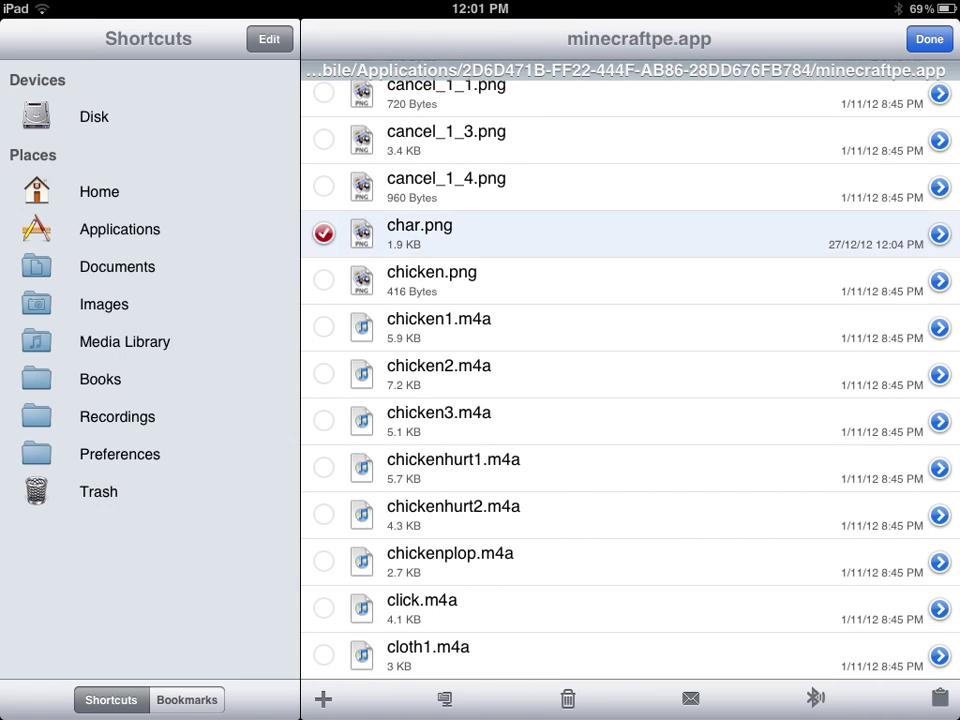
click(939, 698)
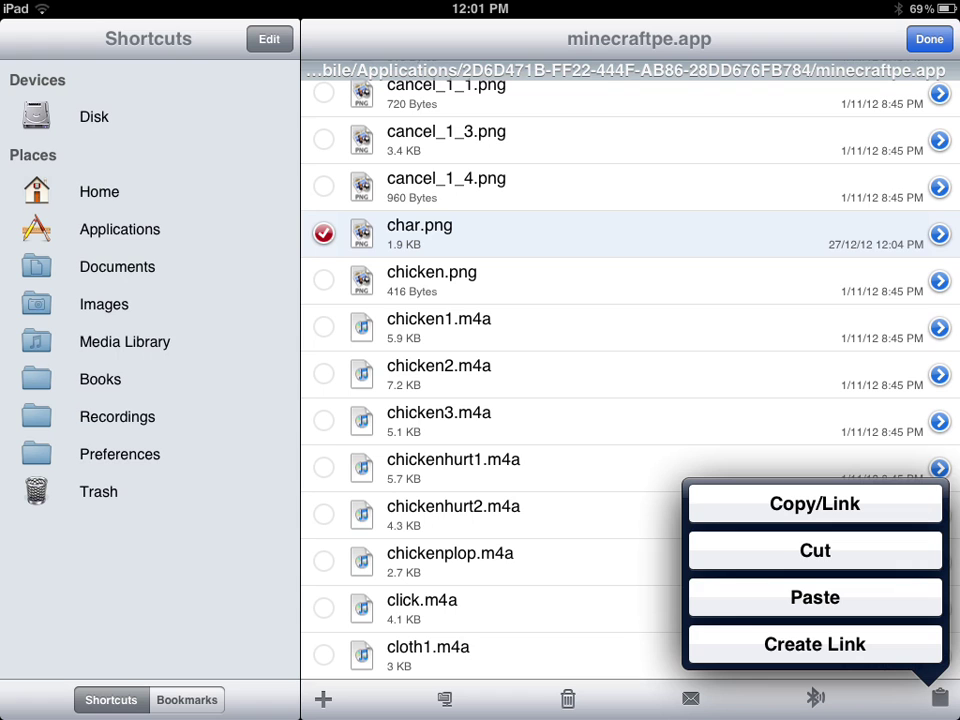
click(567, 698)
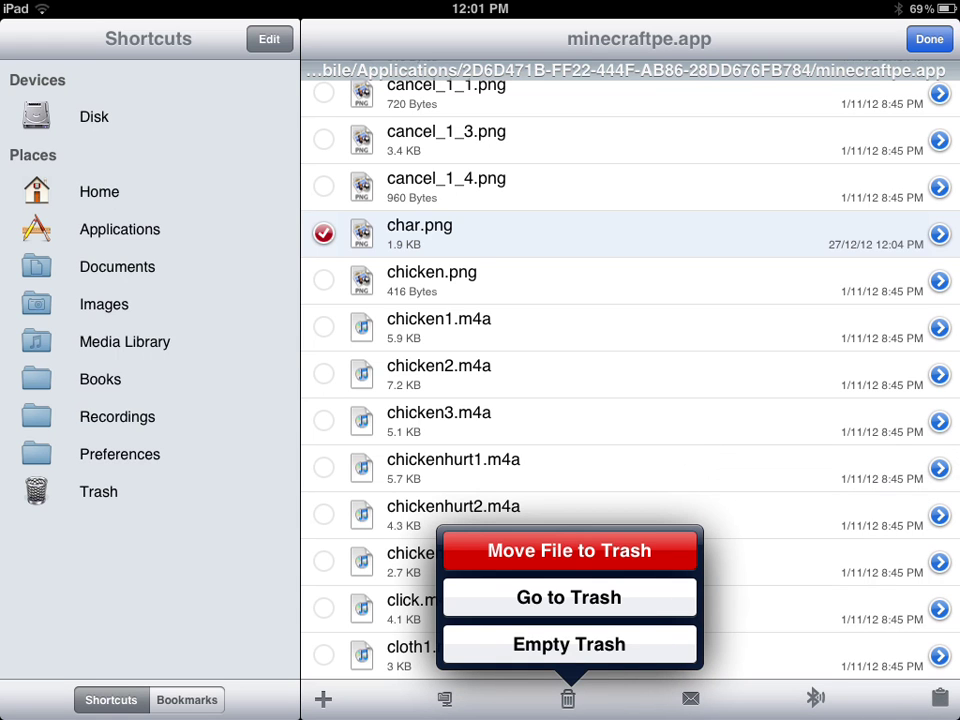
click(569, 550)
Step: Find the pasted nice guy.png in the listing and open its file attributes
scroll(630, 380, down, 5)
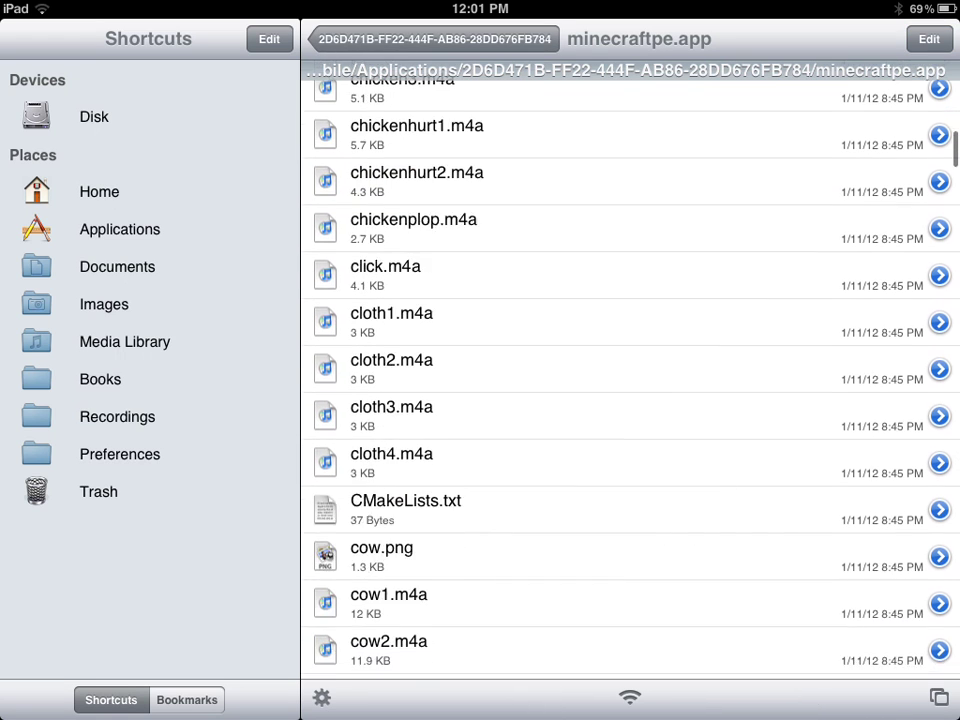
scroll(630, 380, down, 5)
scroll(630, 380, down, 4)
scroll(630, 380, down, 5)
scroll(630, 380, down, 4)
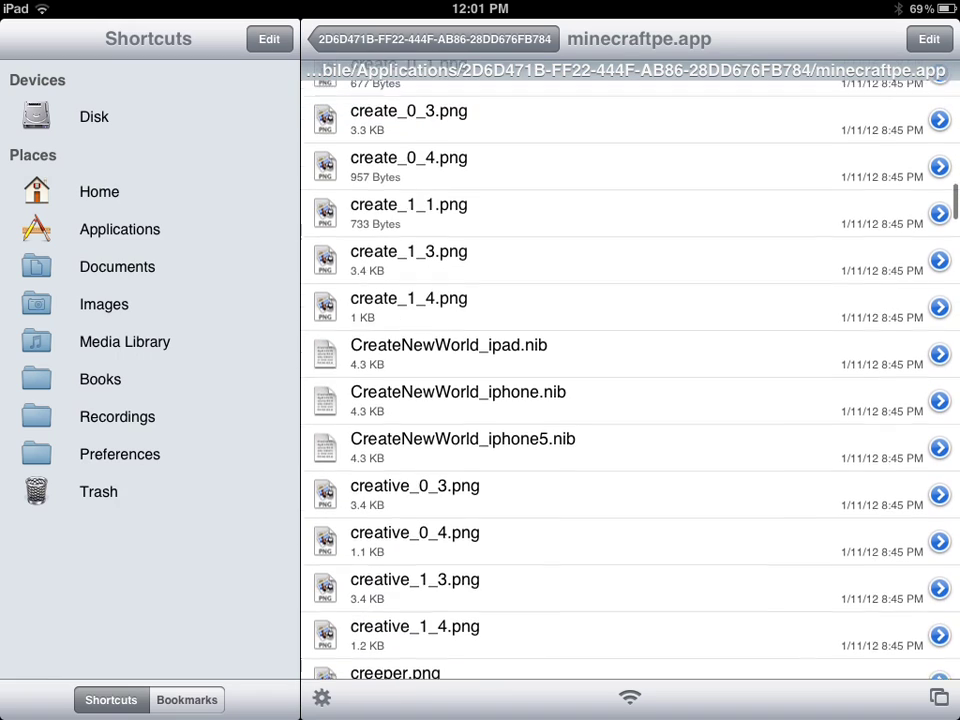
scroll(630, 380, down, 5)
scroll(630, 380, down, 3)
scroll(630, 380, down, 4)
scroll(630, 380, down, 3)
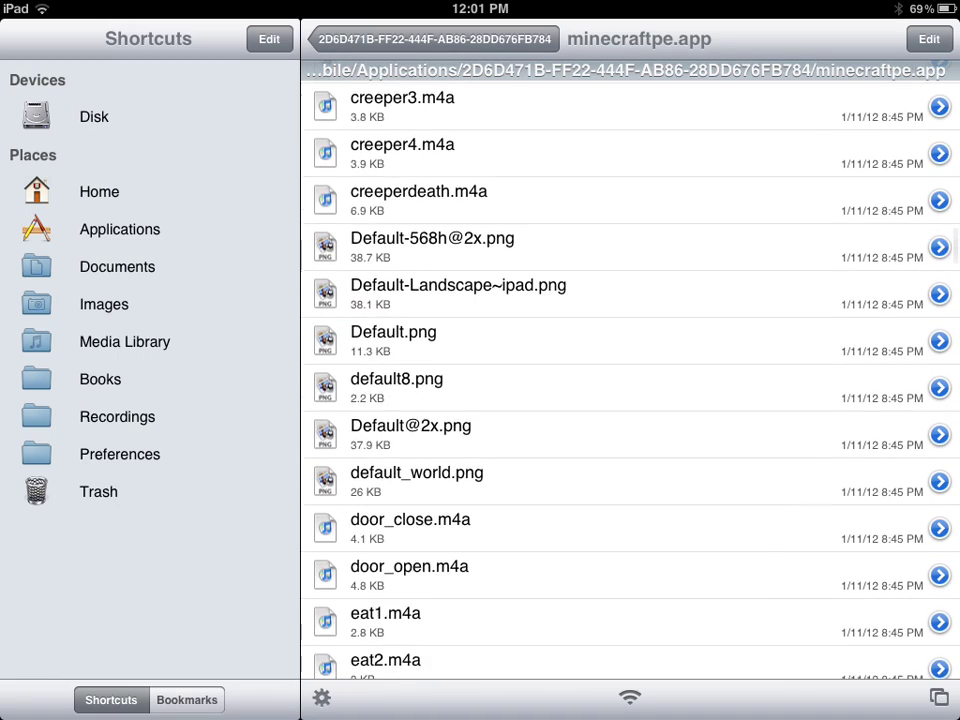
scroll(630, 380, down, 5)
scroll(630, 380, down, 3)
scroll(630, 380, down, 5)
scroll(630, 380, down, 6)
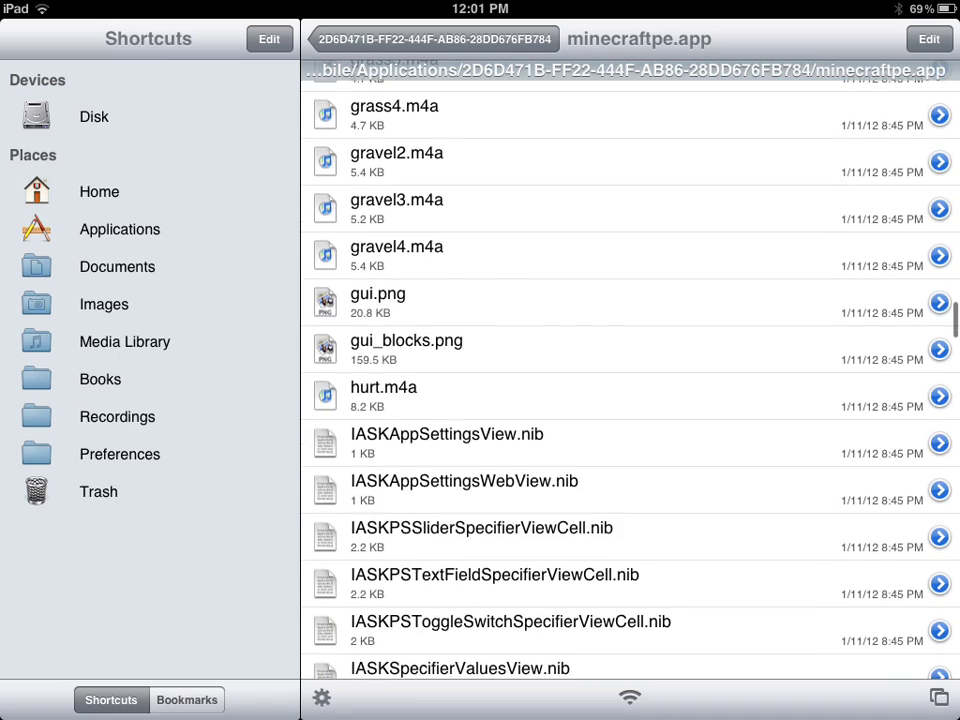
scroll(630, 380, down, 5)
scroll(630, 380, down, 5)
scroll(630, 380, down, 8)
scroll(630, 380, down, 3)
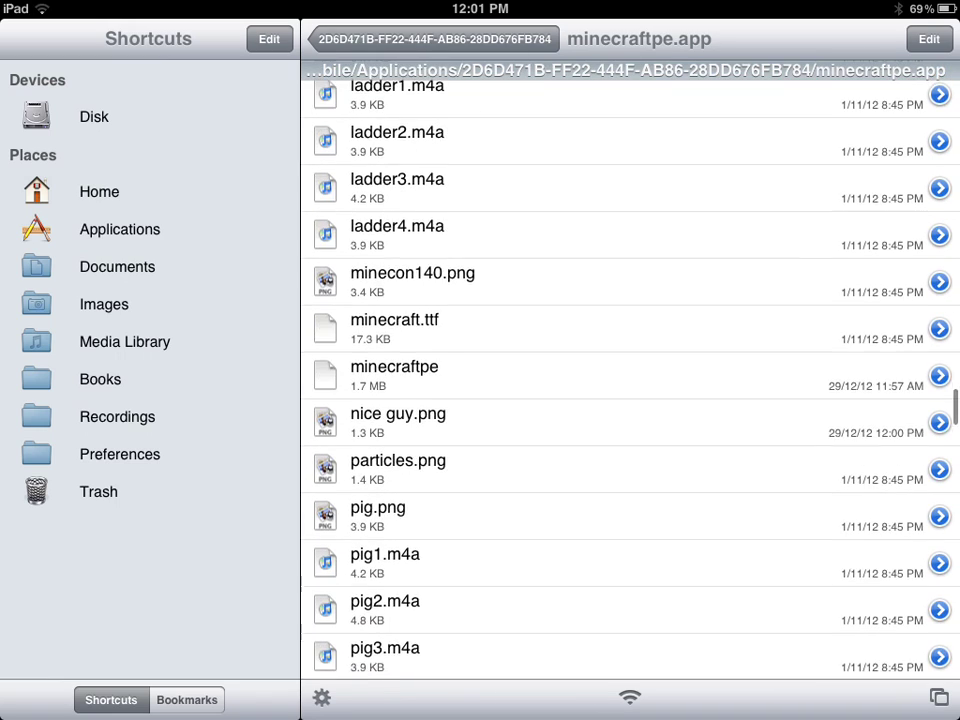
scroll(630, 380, down, 3)
scroll(630, 380, up, 1)
scroll(630, 380, up, 3)
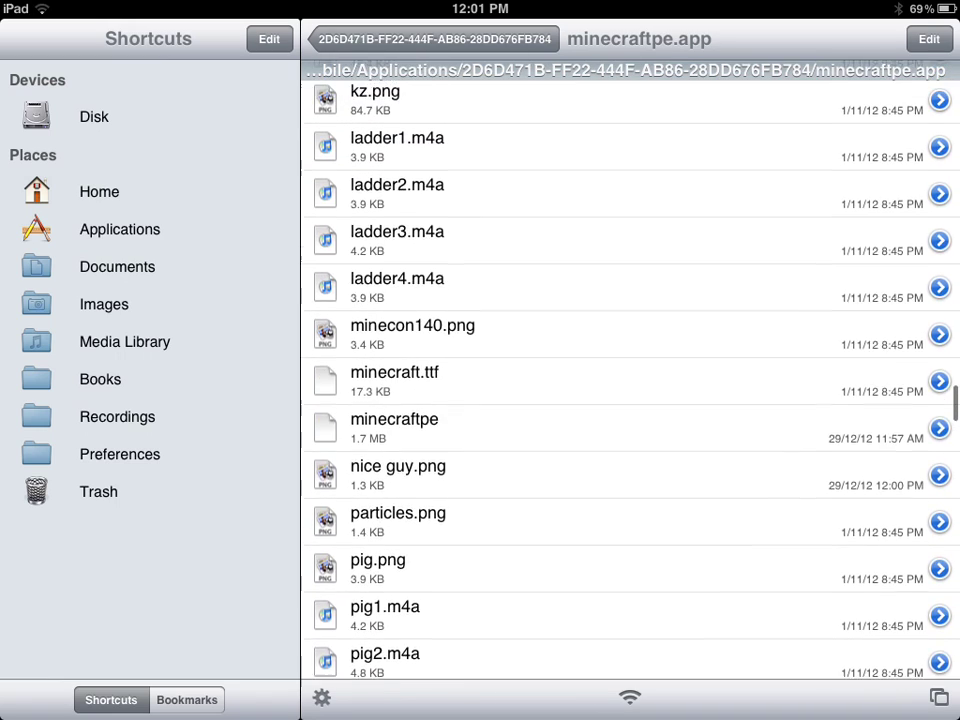
click(630, 476)
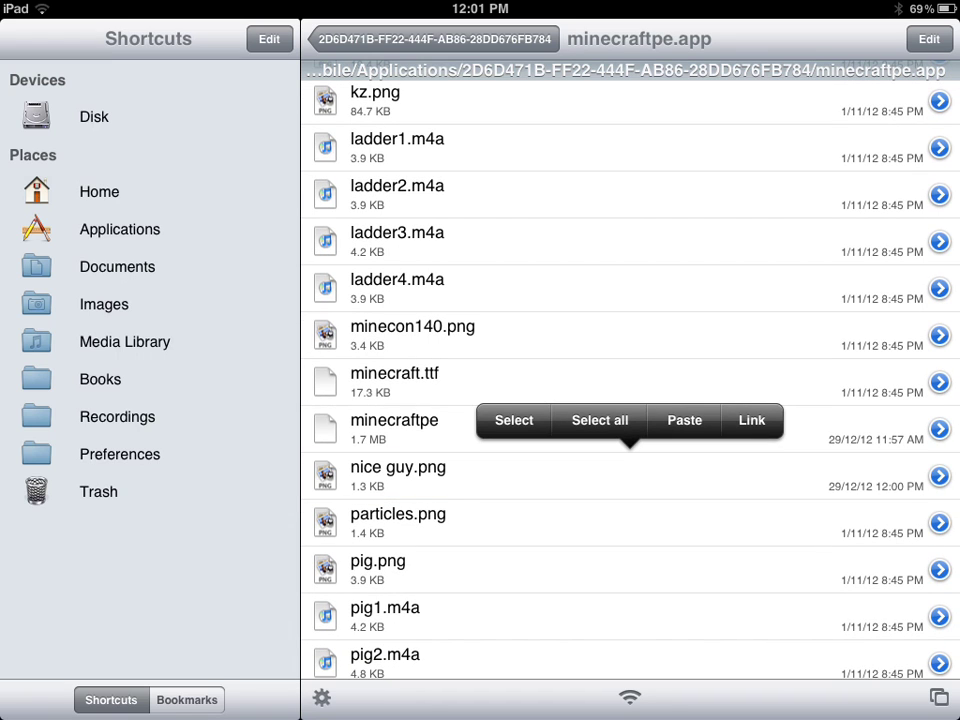
click(940, 476)
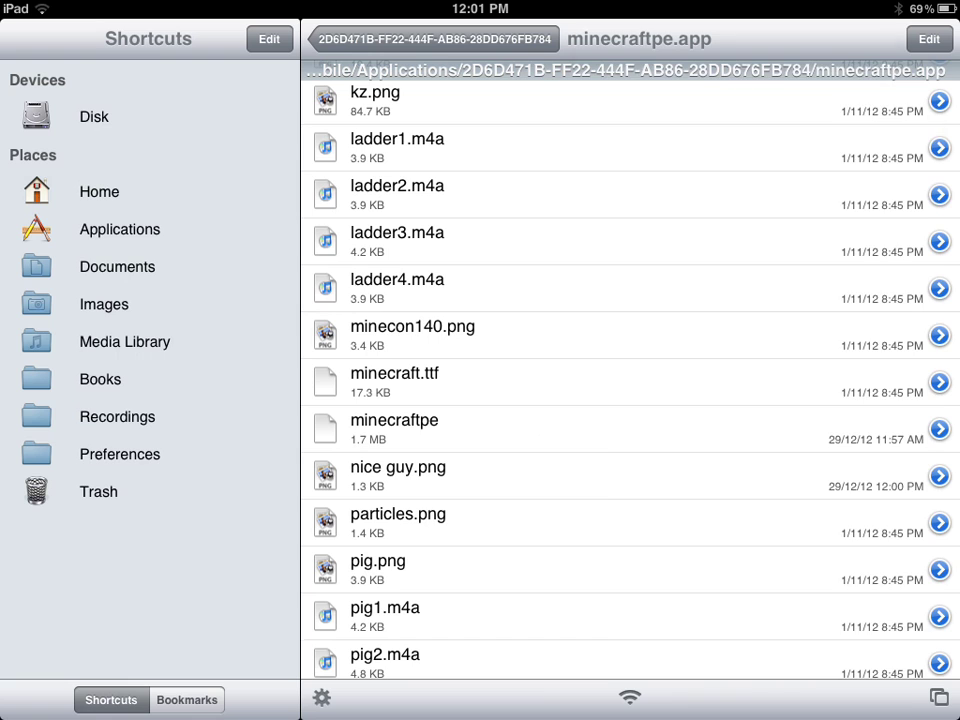
click(940, 476)
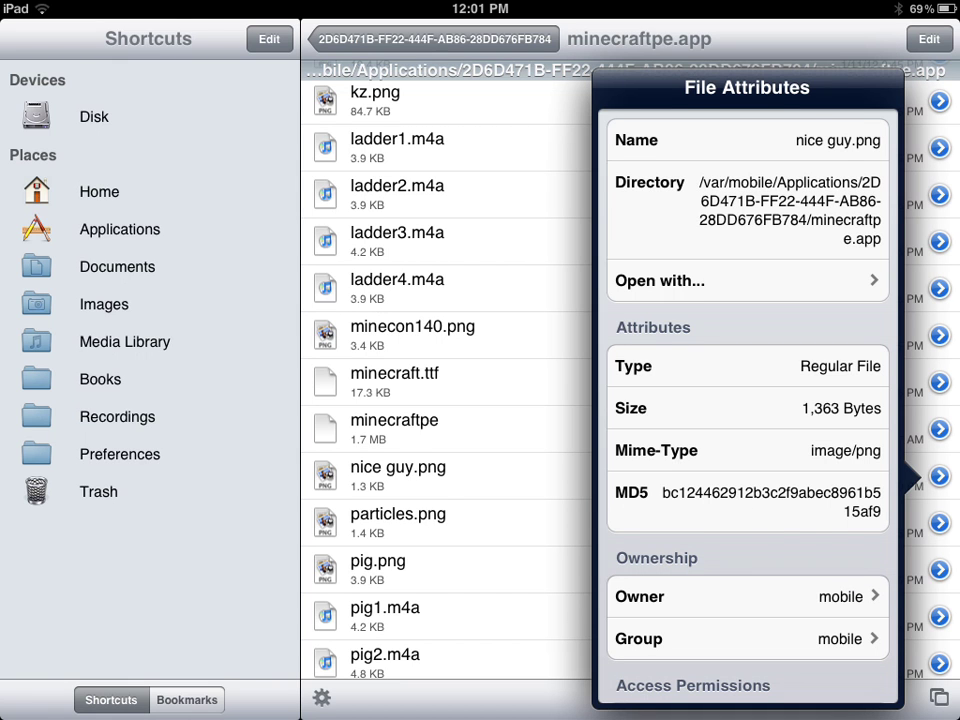
Step: Rename nice guy.png to char.png, then return to the home screen
click(838, 140)
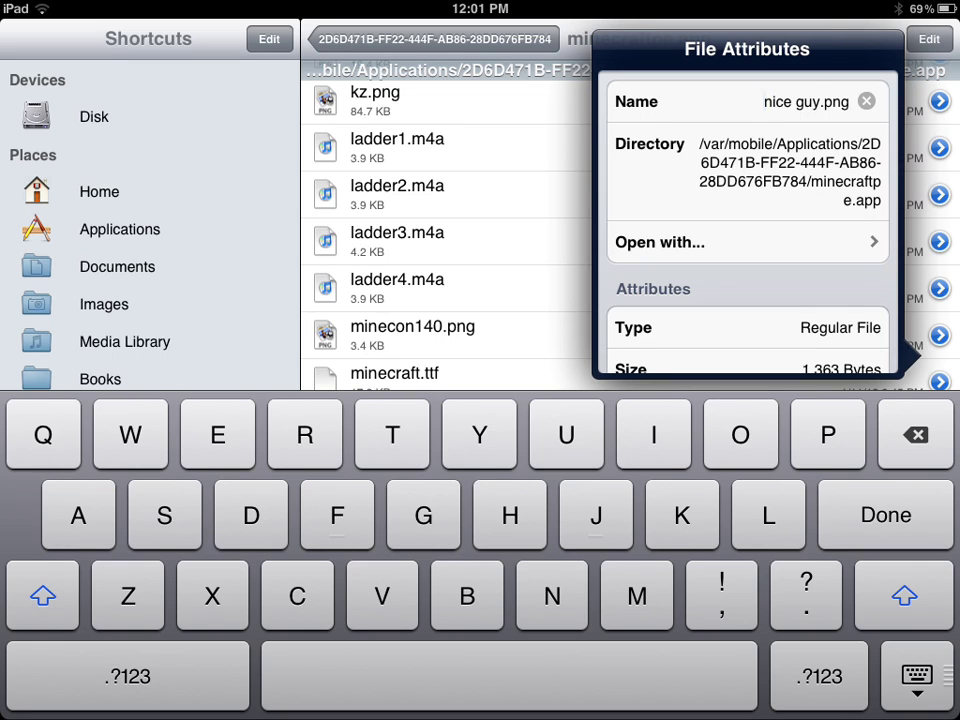
drag(810, 101, 821, 101)
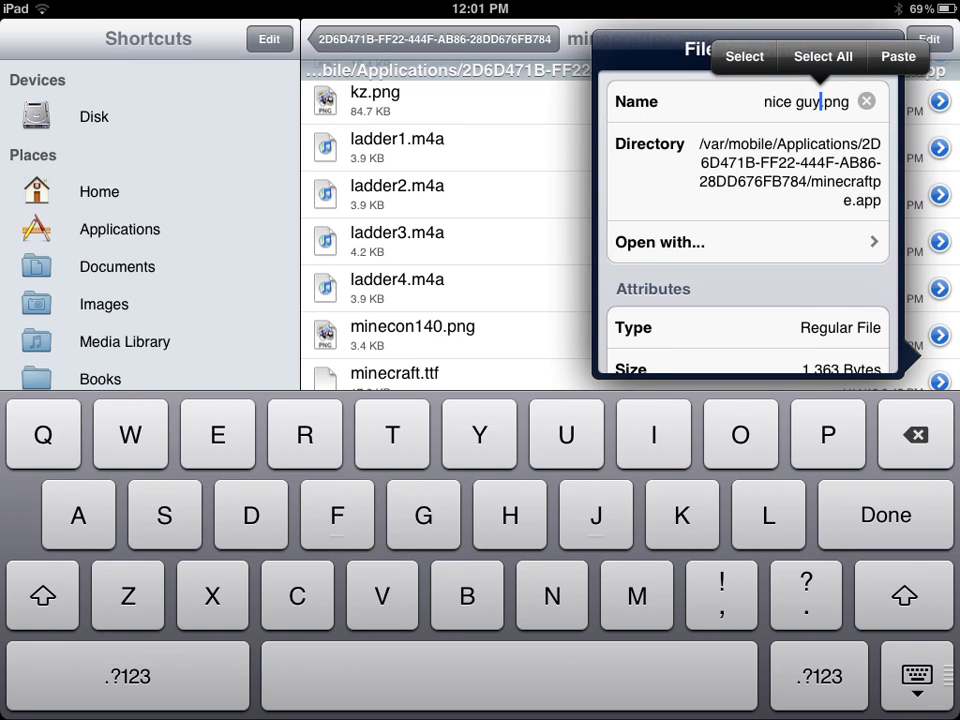
key(BackSpace)
key(BackSpace)
key(BackSpace)
key(BackSpace)
key(BackSpace)
key(BackSpace)
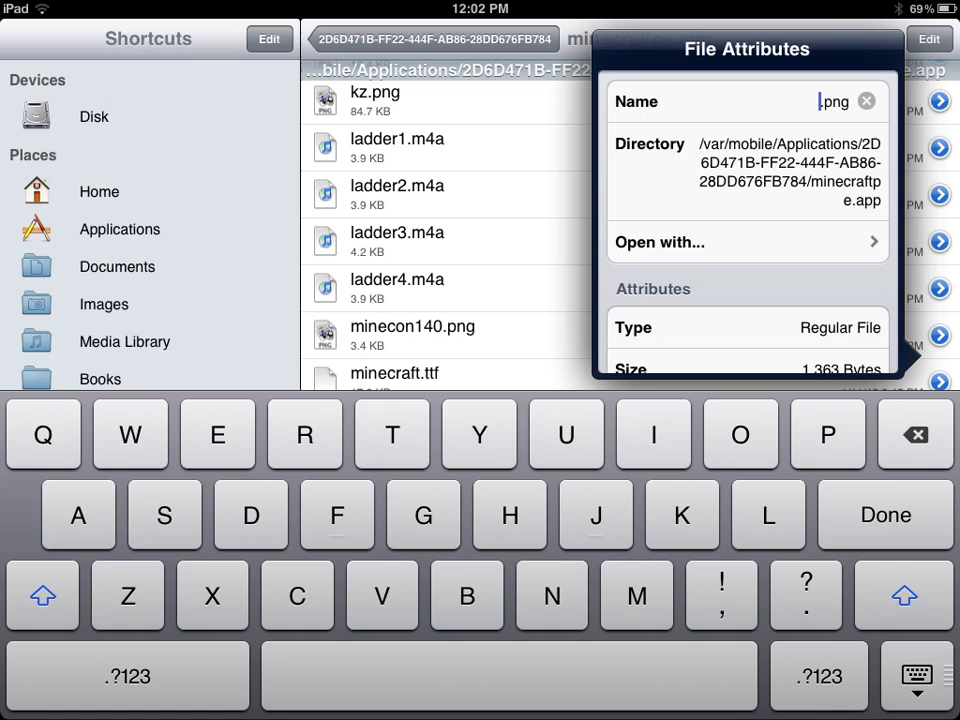
text(Cha)
key(BackSpace)
key(BackSpace)
key(BackSpace)
text(char)
key(Return)
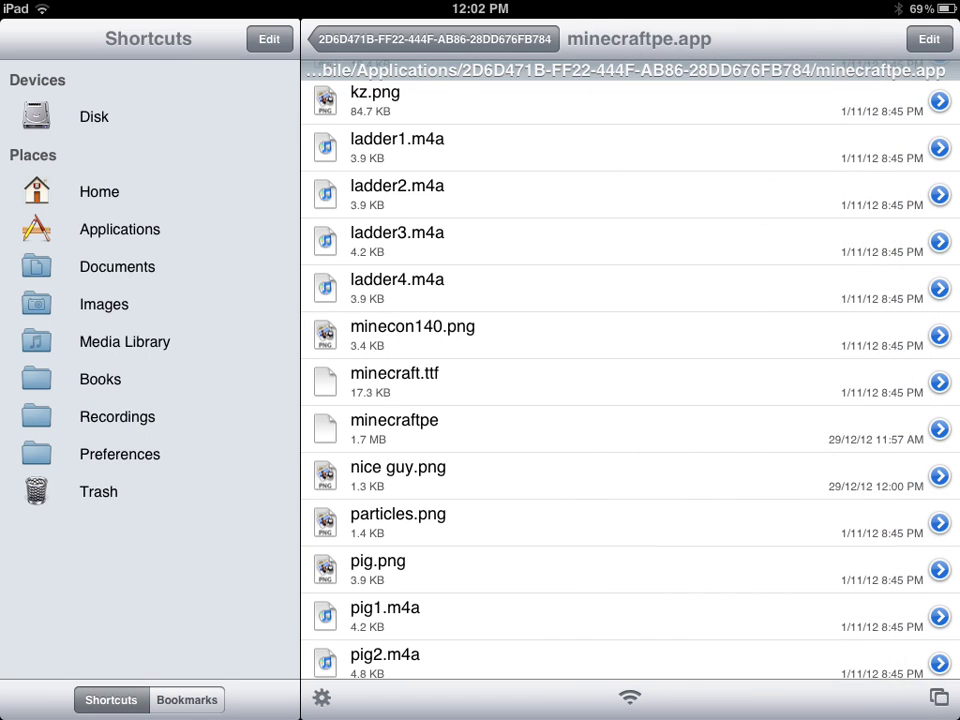
scroll(630, 380, down, 1)
scroll(630, 380, down, 2)
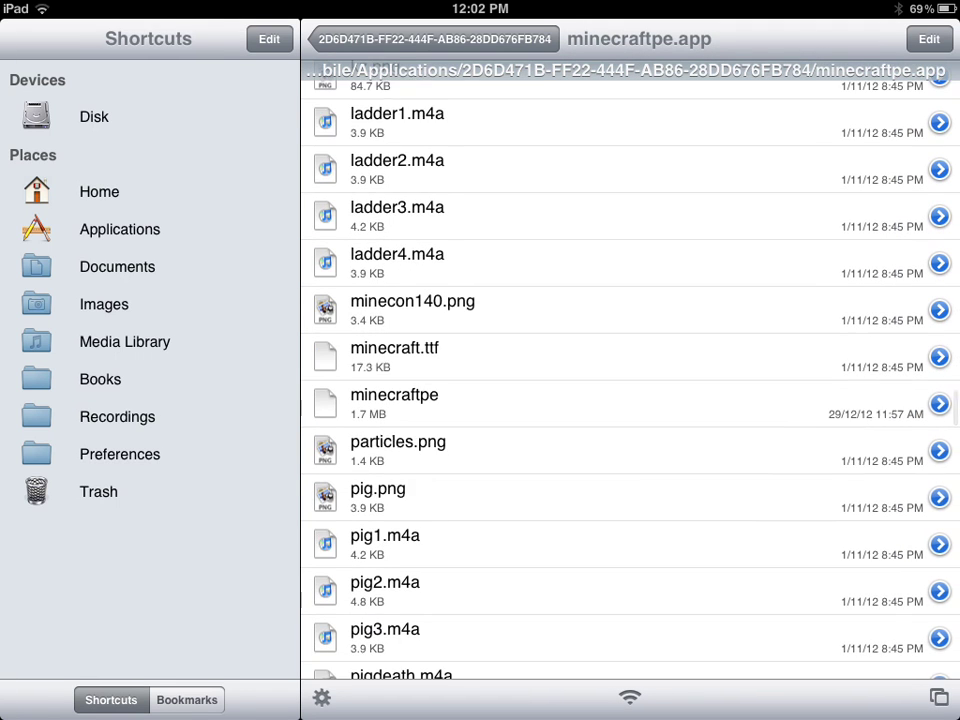
key(super)
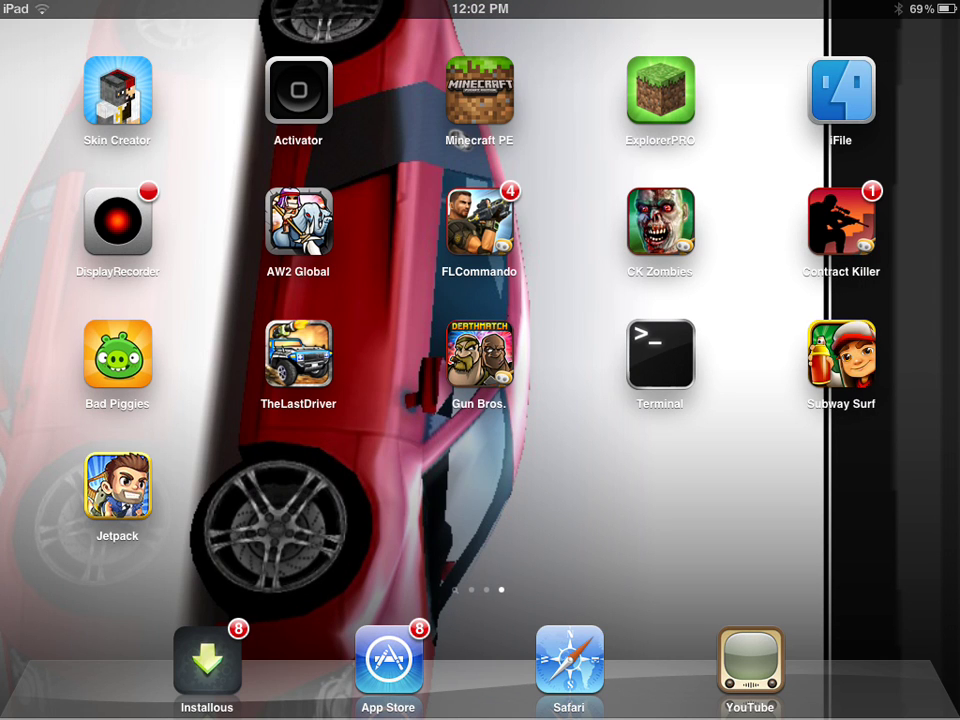
Step: Launch Minecraft PE from its home screen icon
click(479, 90)
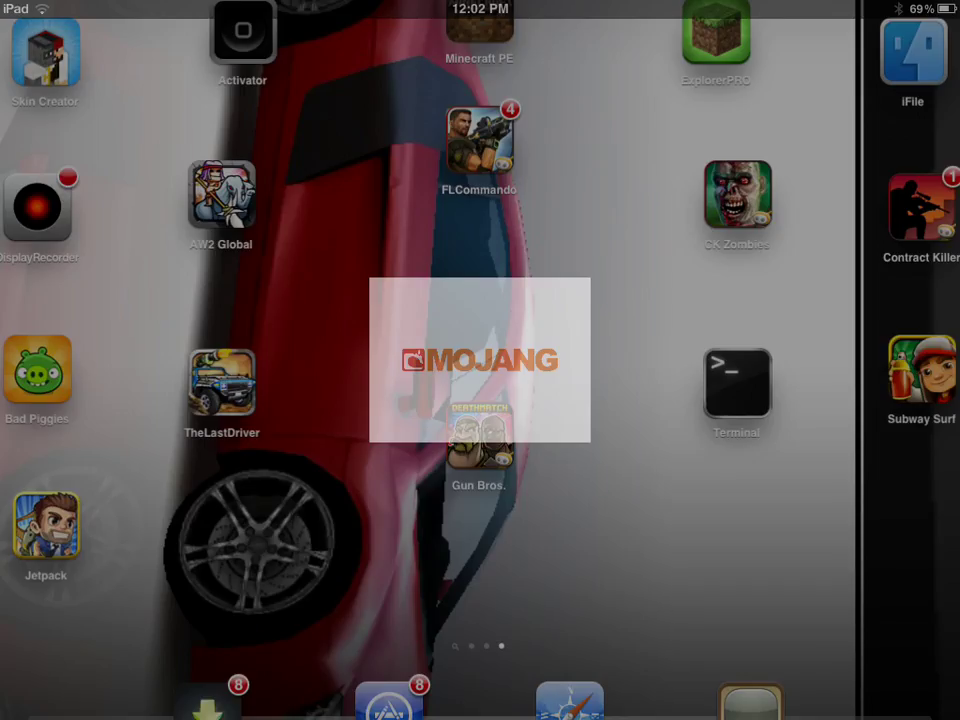